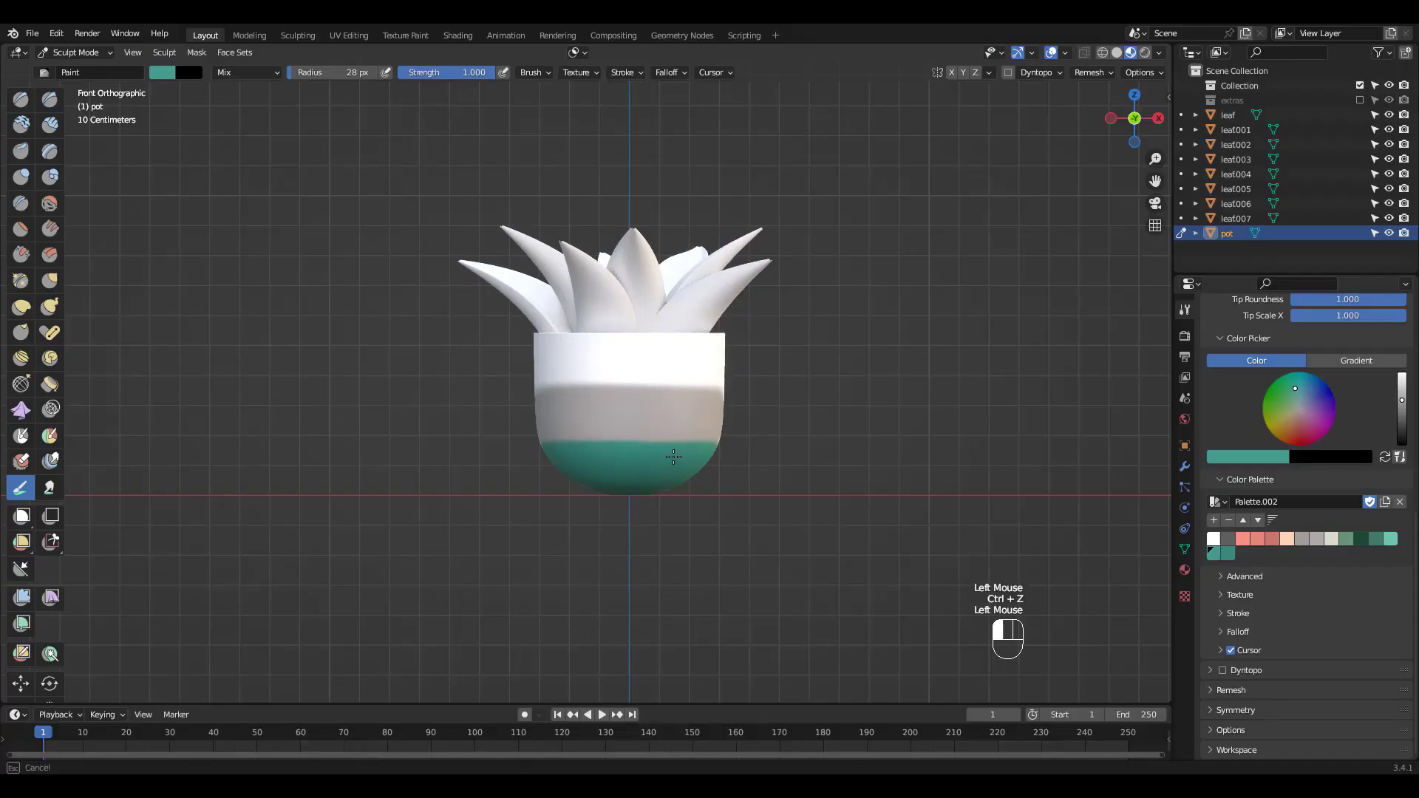
# Paint the teal band around the base of the pot, covering the front, side and back.
pyautogui.press('KP_3')
pyautogui.moveTo(769, 470)
pyautogui.mouseDown()
pyautogui.moveTo(725, 454)
pyautogui.moveTo(835, 459)
pyautogui.moveTo(721, 459)
pyautogui.mouseUp()
pyautogui.hotkey('ctrl', 'z')
pyautogui.hotkey('ctrl', 'z')
pyautogui.moveTo(721, 459); pyautogui.dragTo(807, 460)
pyautogui.moveTo(677, 461)
pyautogui.mouseDown()
pyautogui.moveTo(836, 461)
pyautogui.moveTo(854, 482)
pyautogui.moveTo(824, 467)
pyautogui.mouseUp()
pyautogui.press('ctrl+KP_1')
pyautogui.moveTo(763, 460)
pyautogui.mouseDown()
pyautogui.moveTo(941, 467)
pyautogui.moveTo(865, 457)
pyautogui.moveTo(973, 408)
pyautogui.moveTo(808, 416)
pyautogui.moveTo(942, 426)
pyautogui.moveTo(947, 406)
pyautogui.moveTo(891, 427)
pyautogui.mouseUp()
pyautogui.press('ctrl+KP_3')
# Paint the middle band of the pot in the warm grey palette colour from the front, side and back.
pyautogui.click(1316, 539)
pyautogui.press('KP_1')
pyautogui.press('KP_3')
pyautogui.press('KP_3')
pyautogui.hotkey('ctrl', 'z')
pyautogui.moveTo(946, 420)
pyautogui.mouseDown()
pyautogui.moveTo(902, 416)
pyautogui.moveTo(1003, 401)
pyautogui.moveTo(1045, 422)
pyautogui.moveTo(1065, 406)
pyautogui.mouseUp()
pyautogui.press('ctrl+KP_1')
pyautogui.press('KP_1')
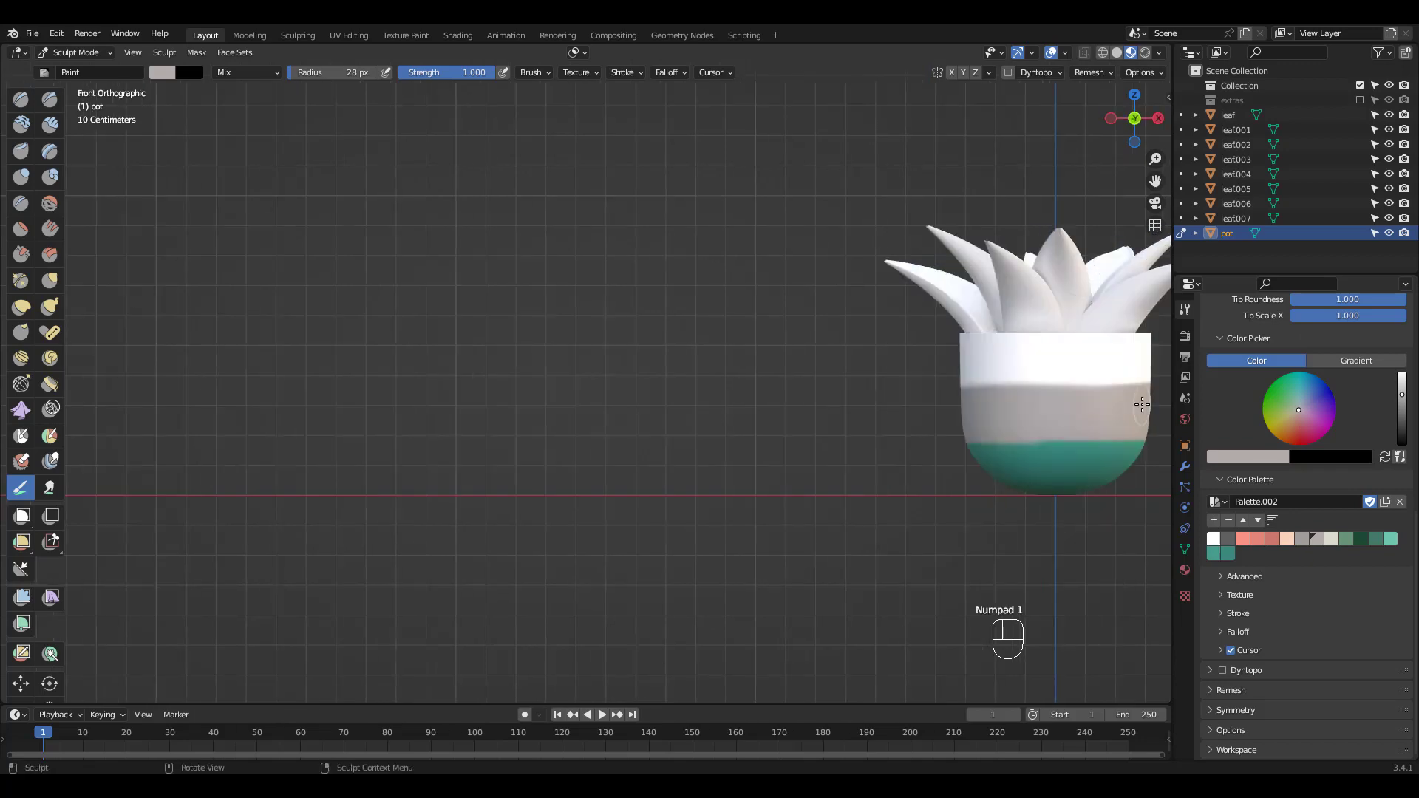
# Paint the upper band of the pot salmon pink all the way around.
pyautogui.keyDown('shift'); pyautogui.moveTo(1141, 402); pyautogui.dragTo(775, 427, button='middle'); pyautogui.keyUp('shift')
pyautogui.click(1258, 541)
pyautogui.moveTo(788, 377)
pyautogui.mouseDown()
pyautogui.moveTo(595, 379)
pyautogui.moveTo(694, 394)
pyautogui.moveTo(610, 393)
pyautogui.moveTo(850, 389)
pyautogui.moveTo(746, 396)
pyautogui.mouseUp()
pyautogui.press('KP_3')
pyautogui.press('ctrl+KP_1')
pyautogui.moveTo(835, 371)
pyautogui.mouseDown()
pyautogui.moveTo(920, 389)
pyautogui.moveTo(821, 396)
pyautogui.moveTo(918, 380)
pyautogui.moveTo(903, 399)
pyautogui.mouseUp()
pyautogui.press('ctrl+KP_1')
pyautogui.press('KP_3')
pyautogui.press('ctrl+KP_3')
pyautogui.press('KP_1')
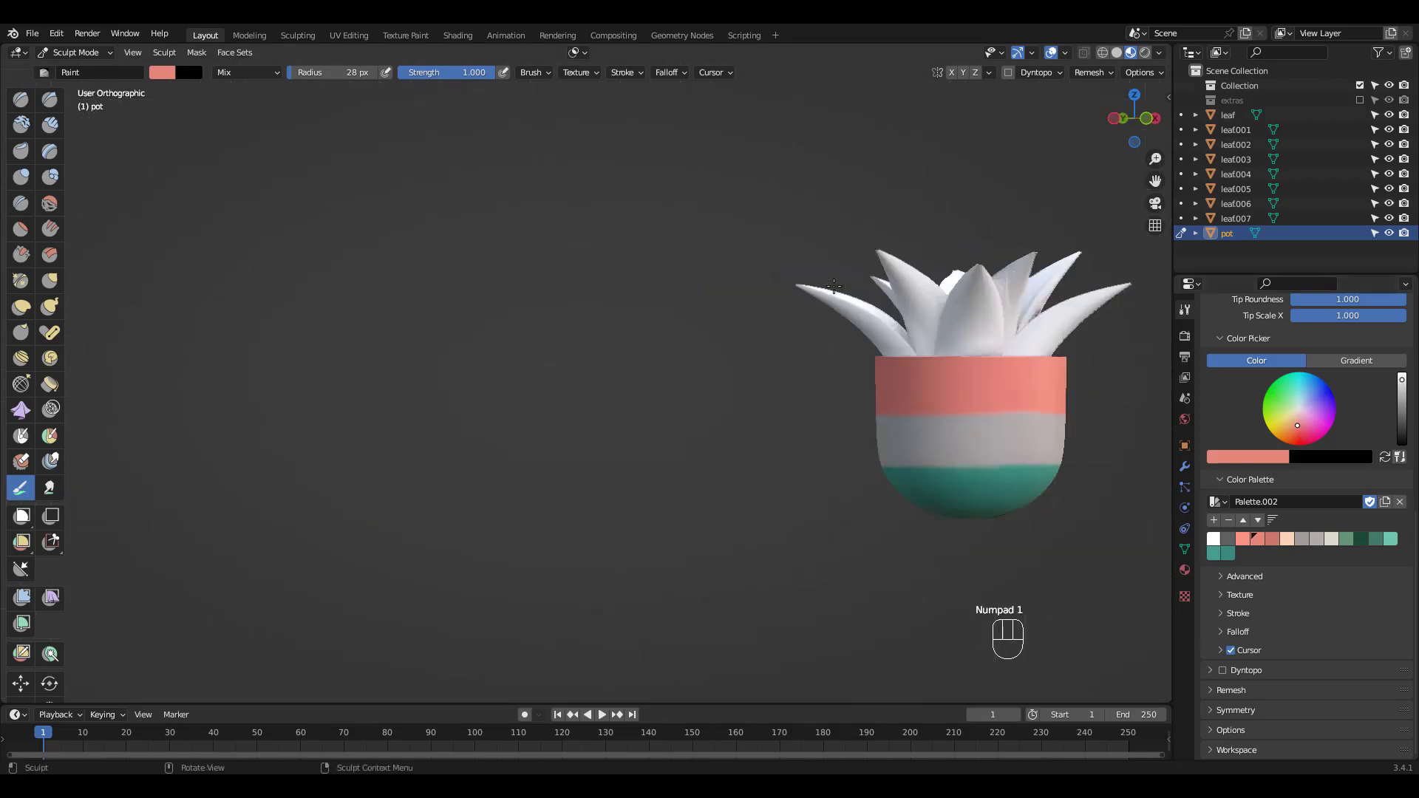
# Reduce the brush radius to 20 px and touch up the edge between the salmon and grey bands.
pyautogui.keyDown('shift'); pyautogui.moveTo(991, 410); pyautogui.dragTo(680, 391, button='middle'); pyautogui.keyUp('shift')
pyautogui.click(1316, 541)
pyautogui.moveTo(695, 429)
pyautogui.mouseDown()
pyautogui.moveTo(660, 431)
pyautogui.moveTo(748, 433)
pyautogui.moveTo(665, 436)
pyautogui.moveTo(725, 407)
pyautogui.moveTo(698, 390)
pyautogui.mouseUp()
pyautogui.hotkey('ctrl', 'z')
pyautogui.press('f')
pyautogui.click(652, 433)
pyautogui.click(1257, 540)
pyautogui.moveTo(699, 391); pyautogui.dragTo(641, 391)
# Smooth the borders between the salmon, grey and teal bands all around the pot.
pyautogui.keyDown('shift'); pyautogui.moveTo(785, 397); pyautogui.dragTo(600, 397); pyautogui.keyUp('shift')
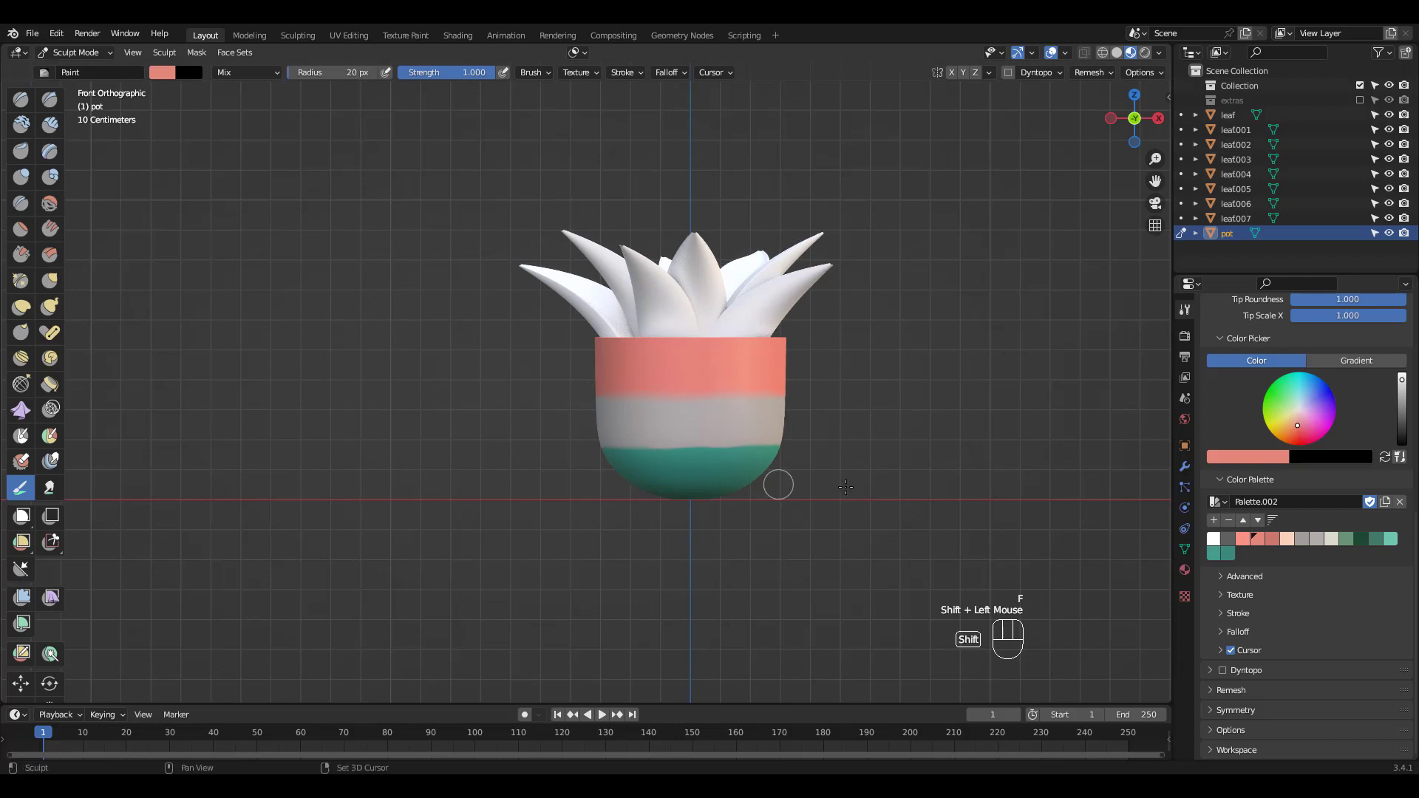
pyautogui.keyDown('shift'); pyautogui.moveTo(777, 448); pyautogui.dragTo(606, 448); pyautogui.keyUp('shift')
pyautogui.moveTo(1091, 424); pyautogui.dragTo(695, 403, button='middle')
pyautogui.keyDown('shift'); pyautogui.moveTo(778, 397); pyautogui.dragTo(974, 397); pyautogui.keyUp('shift')
pyautogui.keyDown('shift'); pyautogui.moveTo(968, 452); pyautogui.dragTo(785, 450); pyautogui.keyUp('shift')
pyautogui.moveTo(1020, 414); pyautogui.dragTo(798, 410, button='middle')
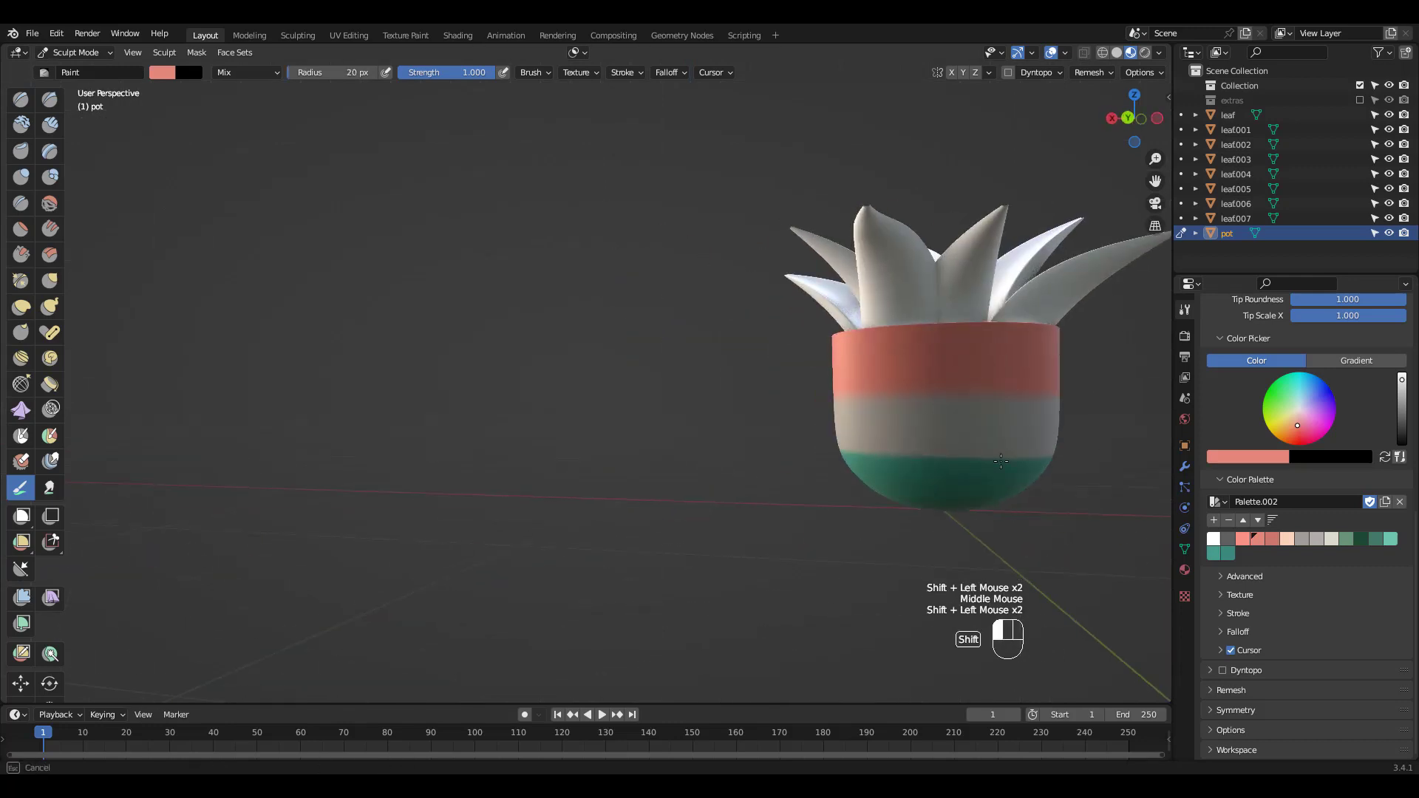
pyautogui.keyDown('shift'); pyautogui.moveTo(835, 394); pyautogui.dragTo(980, 394); pyautogui.keyUp('shift')
pyautogui.moveTo(990, 414); pyautogui.dragTo(702, 410, button='middle')
pyautogui.keyDown('shift'); pyautogui.moveTo(491, 392); pyautogui.dragTo(650, 392); pyautogui.keyUp('shift')
pyautogui.keyDown('shift'); pyautogui.moveTo(497, 451); pyautogui.dragTo(645, 451); pyautogui.keyUp('shift')
pyautogui.press('KP_1')
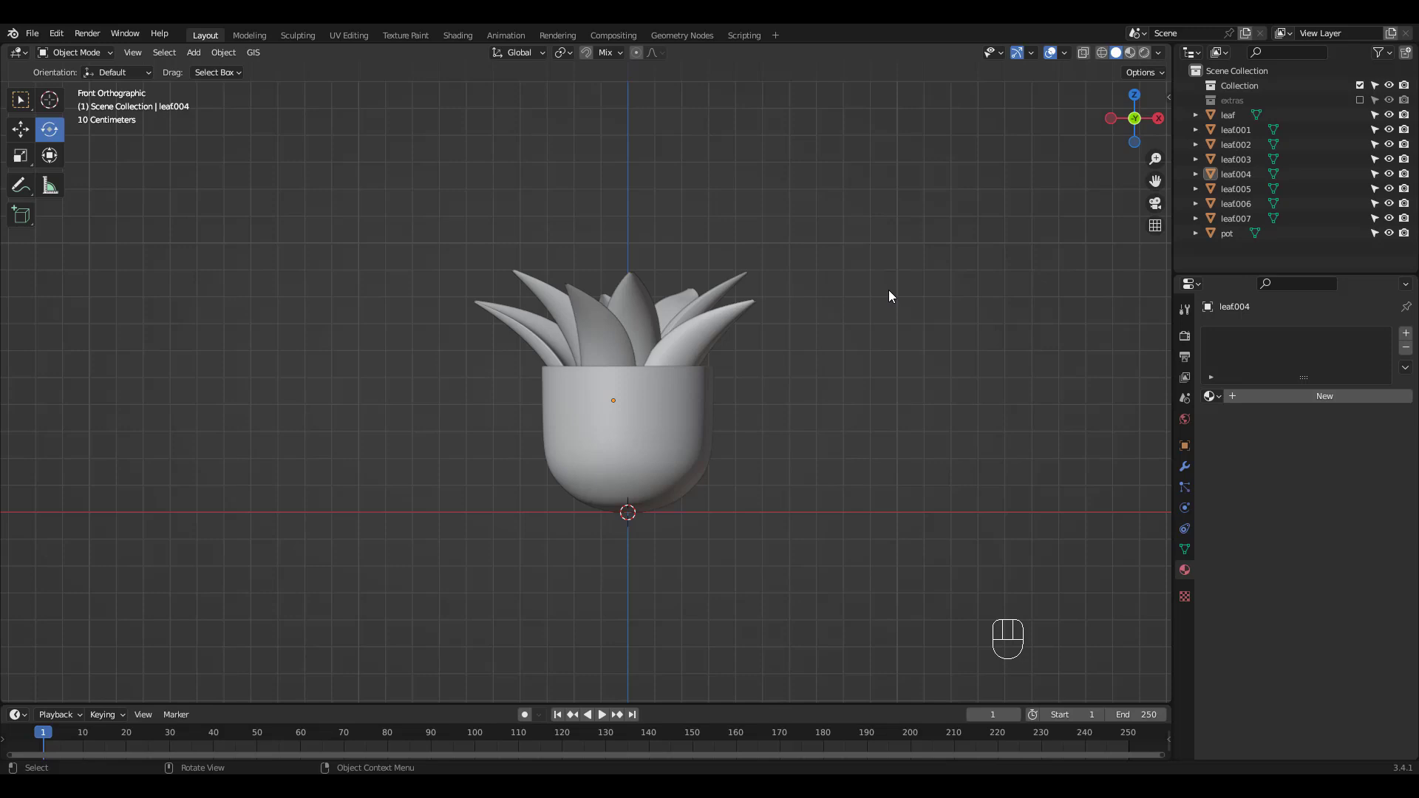
# Select the pot and inspect its UV layout in the UV Editing workspace with the whole mesh selected.
pyautogui.click(596, 437)
pyautogui.click(349, 36)
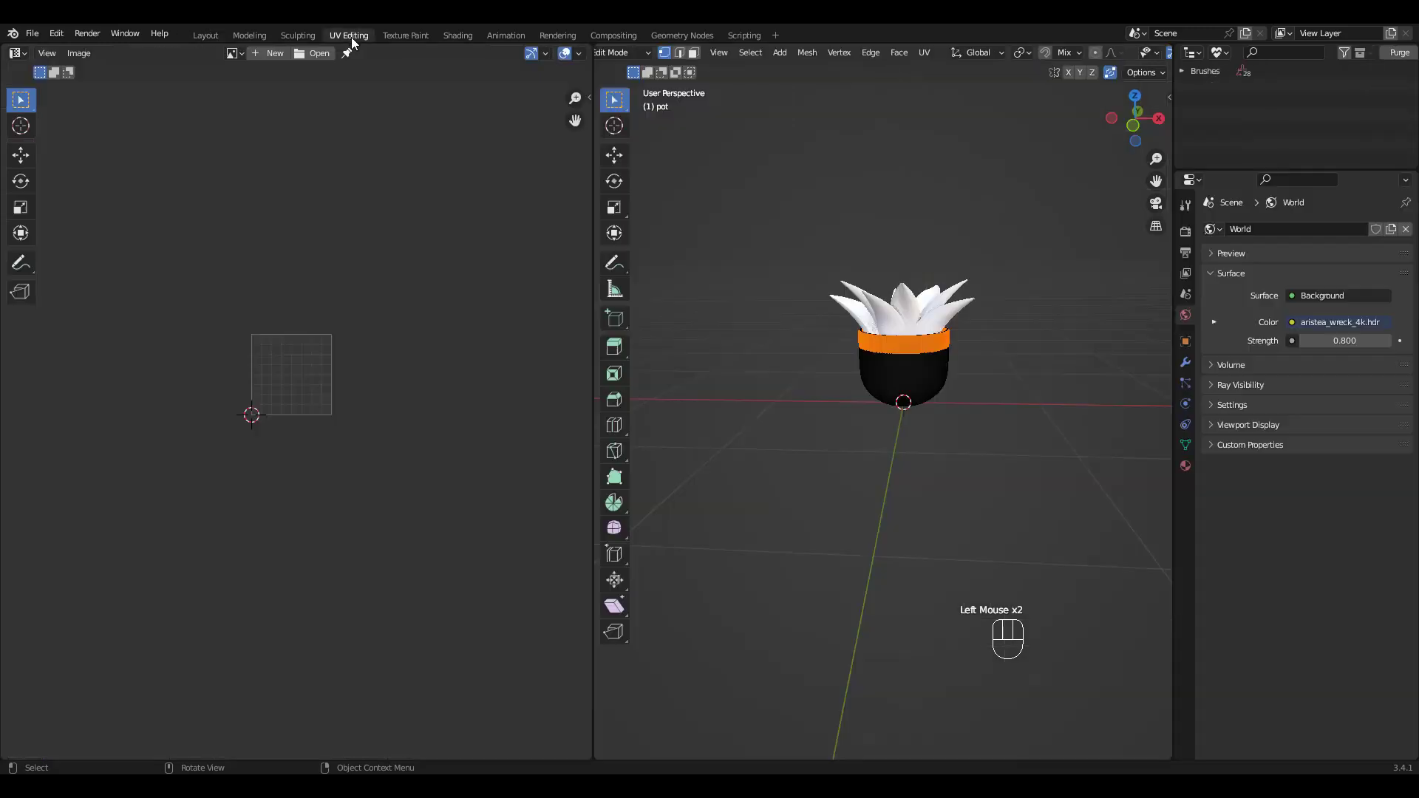
pyautogui.press('a')
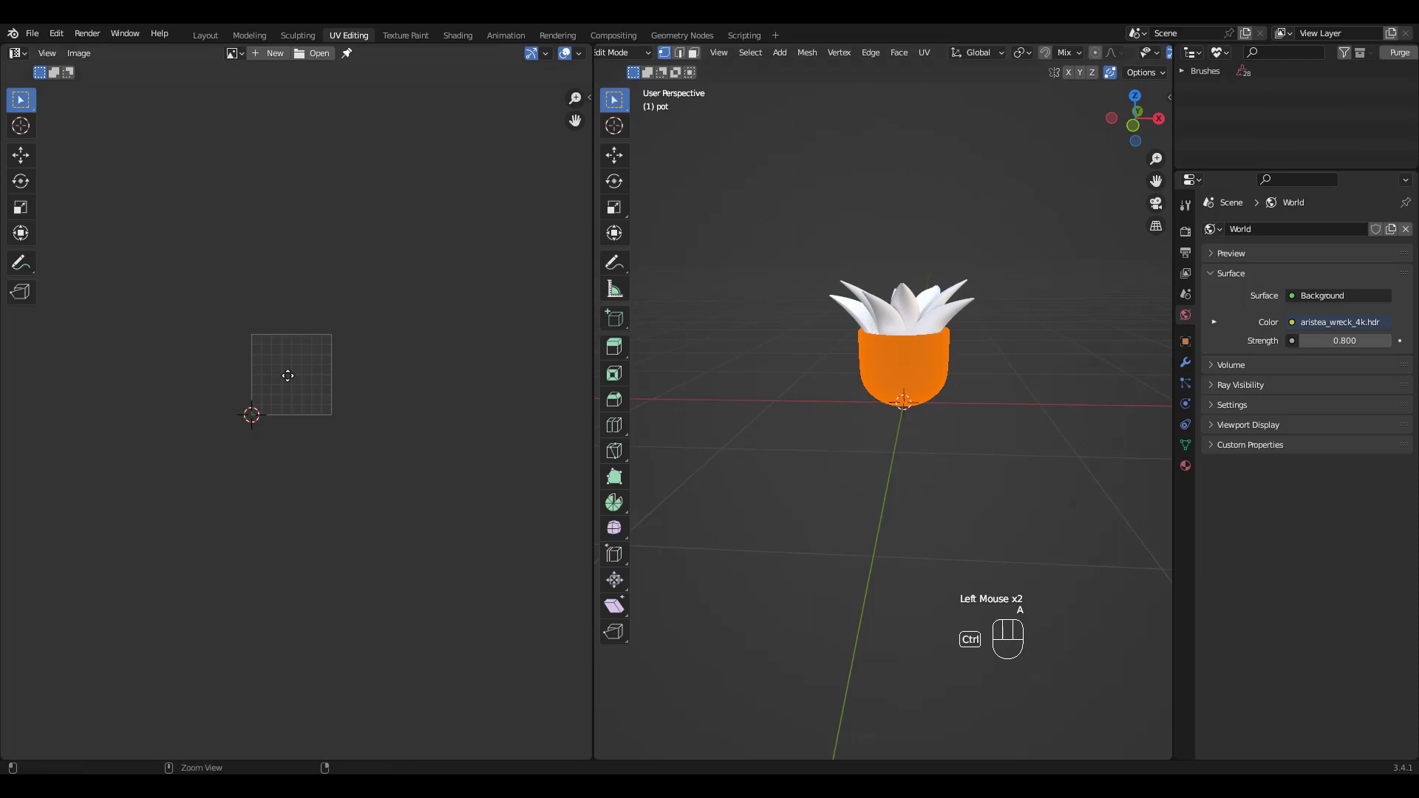
pyautogui.keyDown('ctrl'); pyautogui.moveTo(287, 376); pyautogui.dragTo(429, 232, button='middle'); pyautogui.keyUp('ctrl')
pyautogui.keyDown('ctrl'); pyautogui.middleClick(943, 336); pyautogui.keyUp('ctrl')
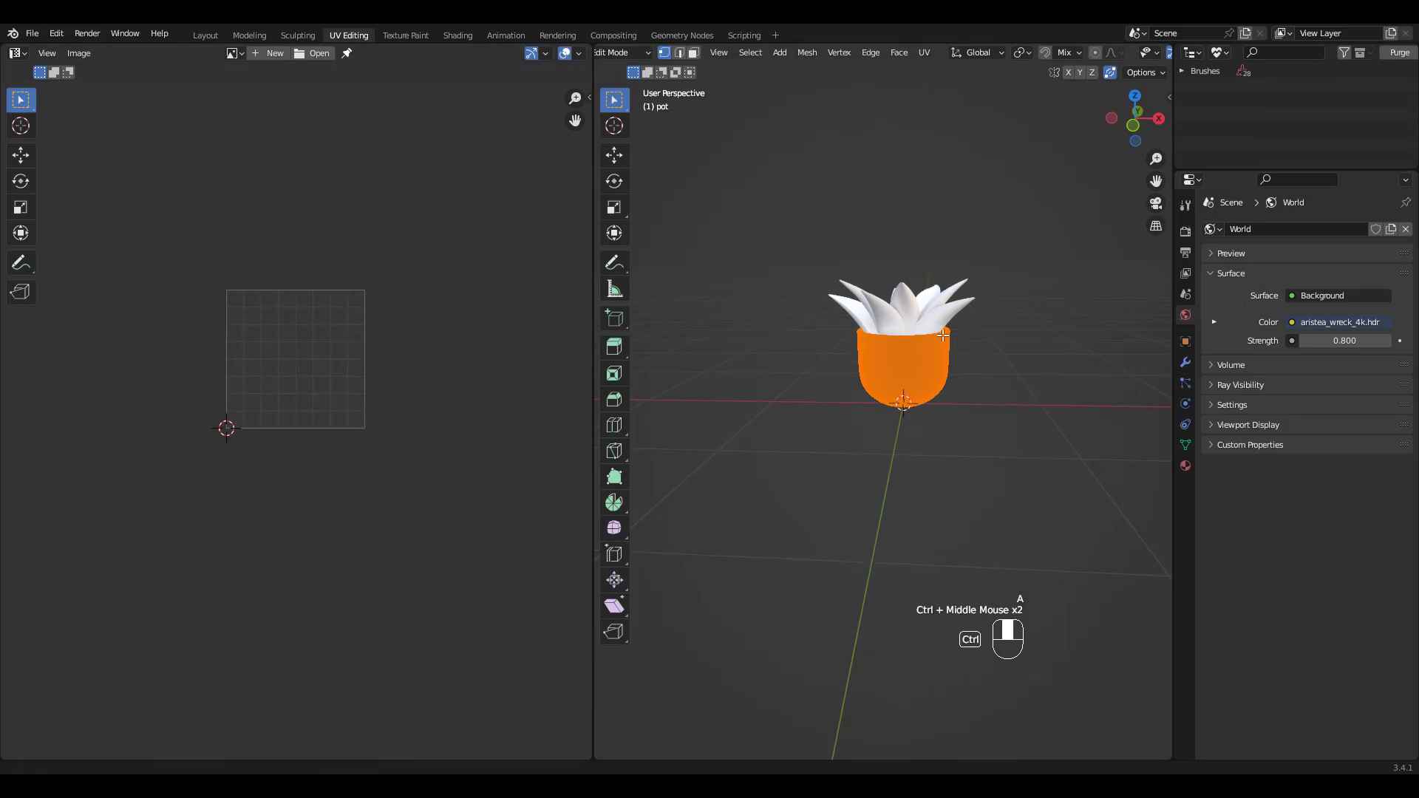
pyautogui.keyDown('ctrl'); pyautogui.moveTo(944, 336); pyautogui.dragTo(1011, 274, button='middle'); pyautogui.keyUp('ctrl')
# Check the UV maps and colour attributes of the pot and several leaves in the Layout workspace.
pyautogui.click(205, 35)
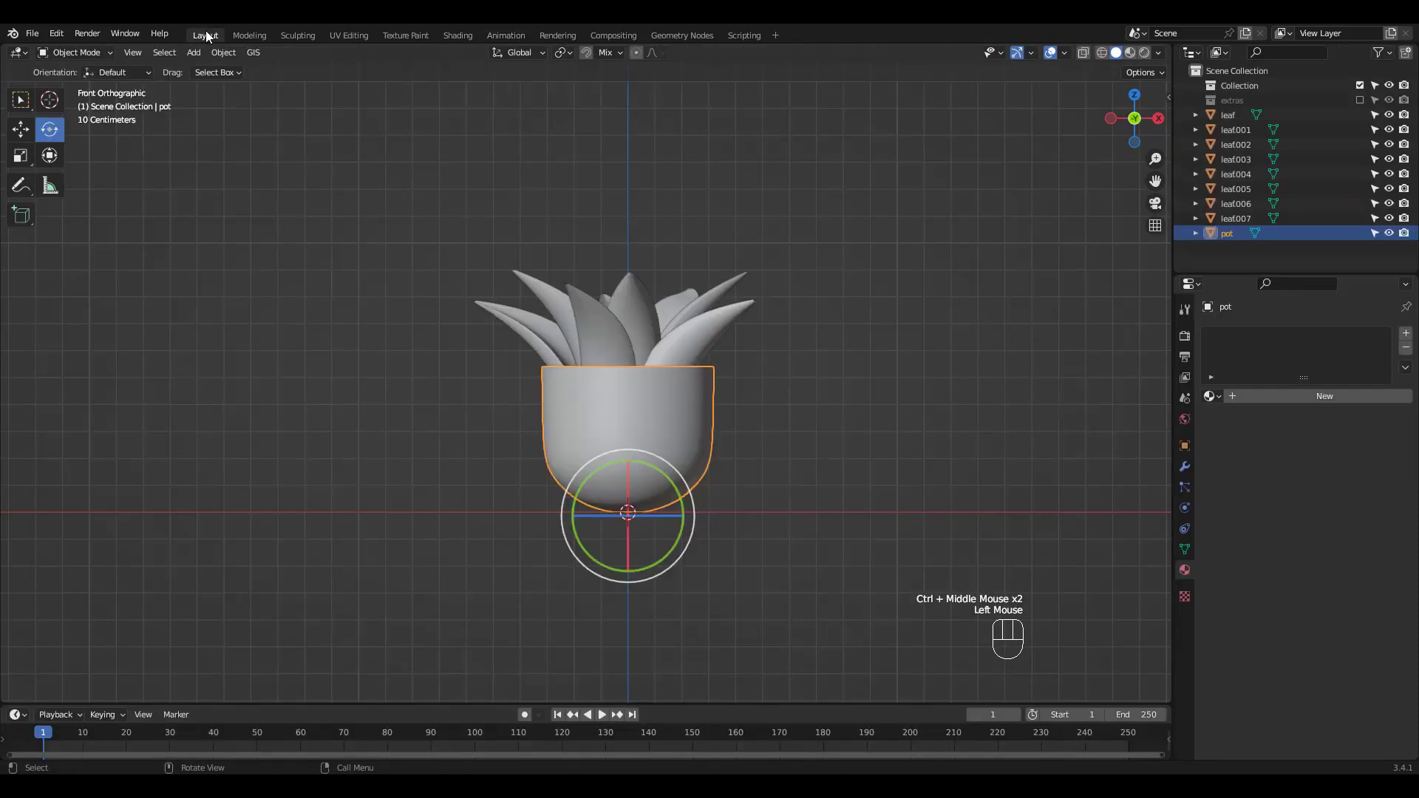
pyautogui.click(1184, 550)
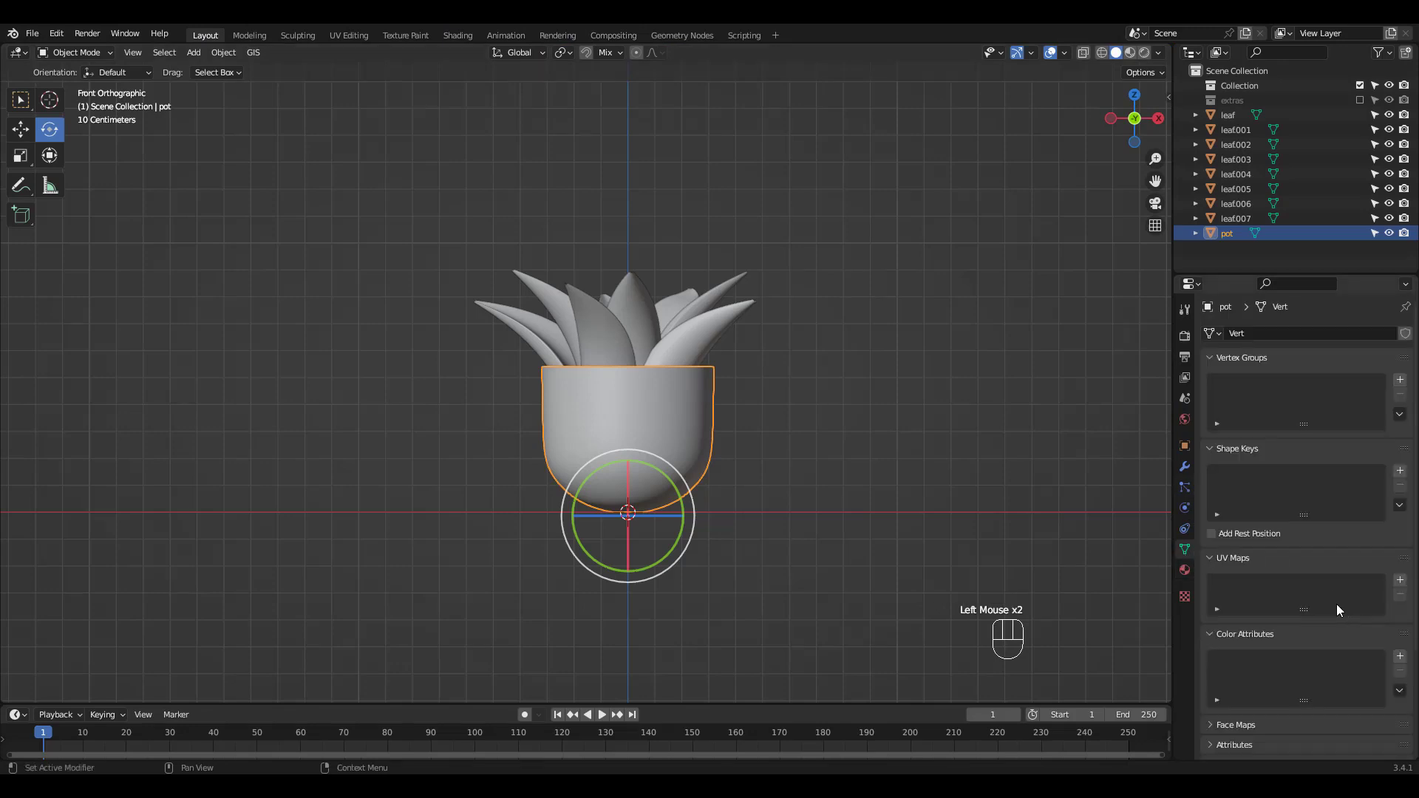
pyautogui.click(714, 330)
pyautogui.click(694, 325)
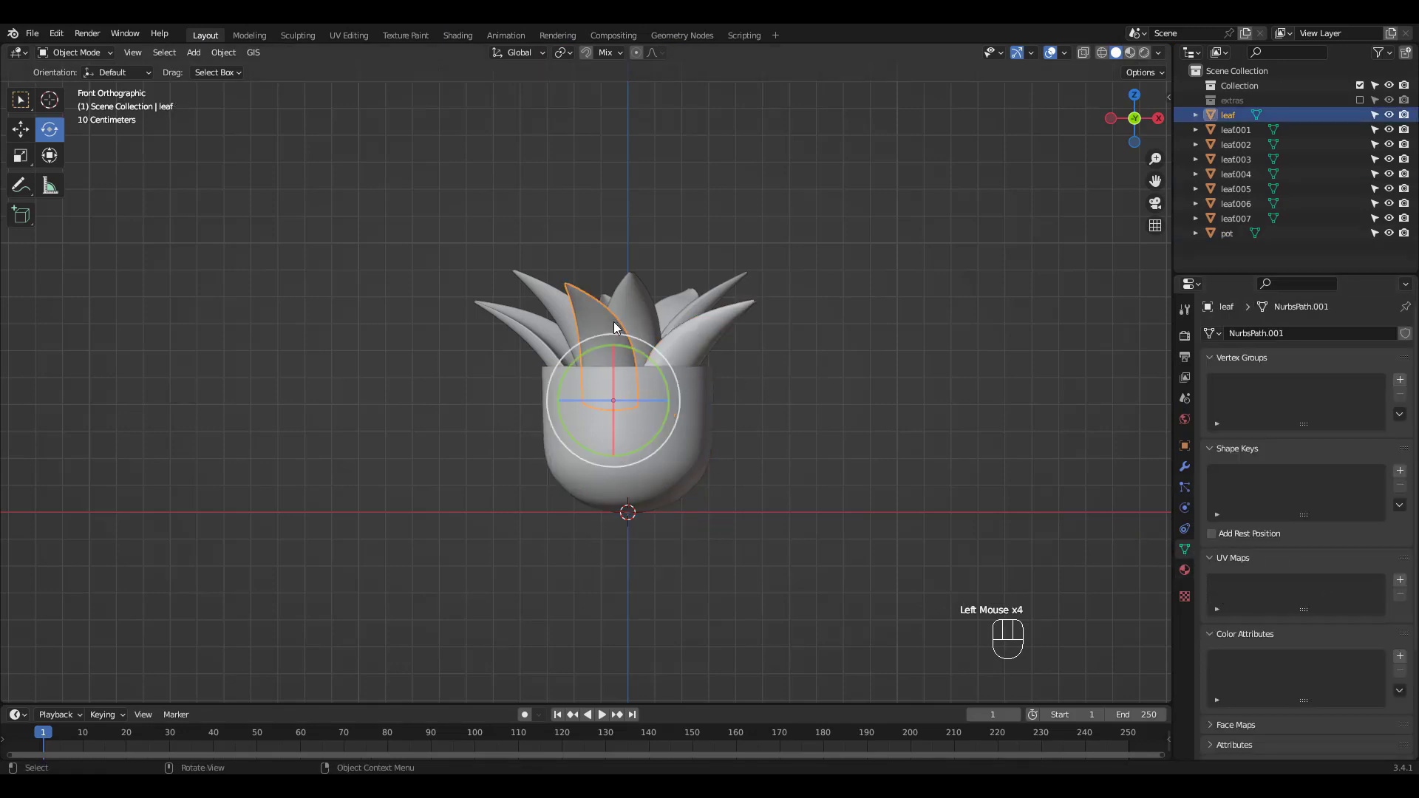
pyautogui.click(542, 335)
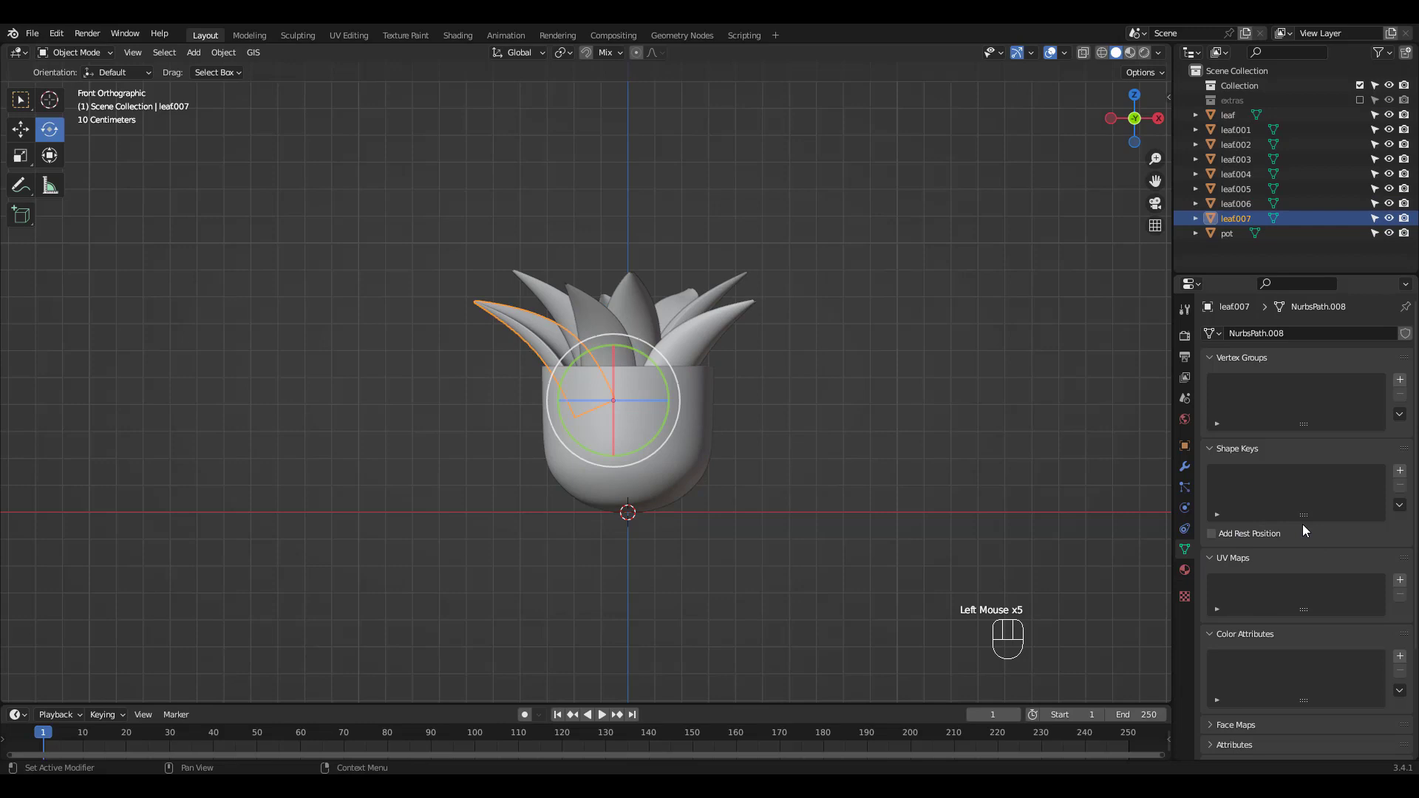
pyautogui.click(691, 416)
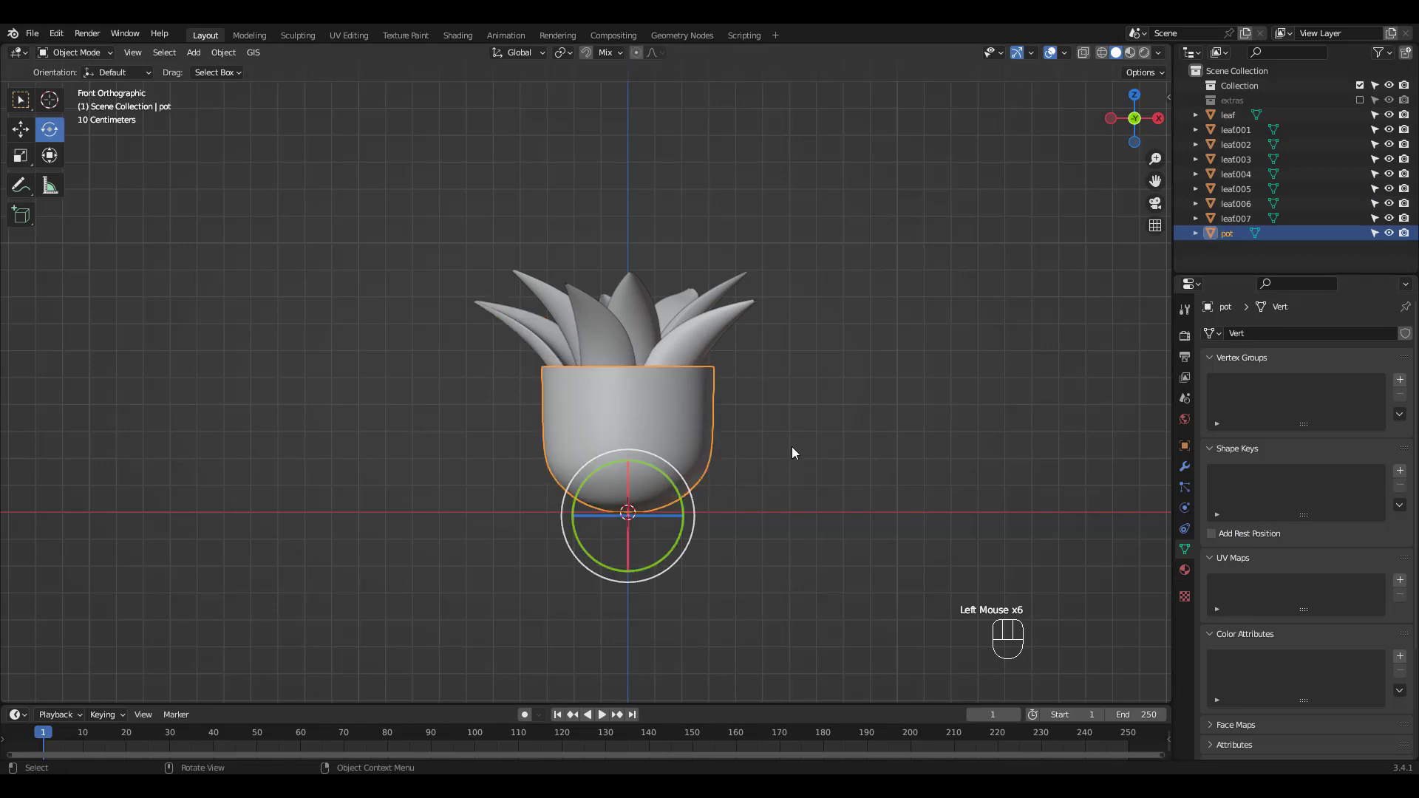
# Paint the base of the pot teal in Sculpt Mode, using a 48 px Paint brush.
pyautogui.hotkey('ctrl', 'Tab')
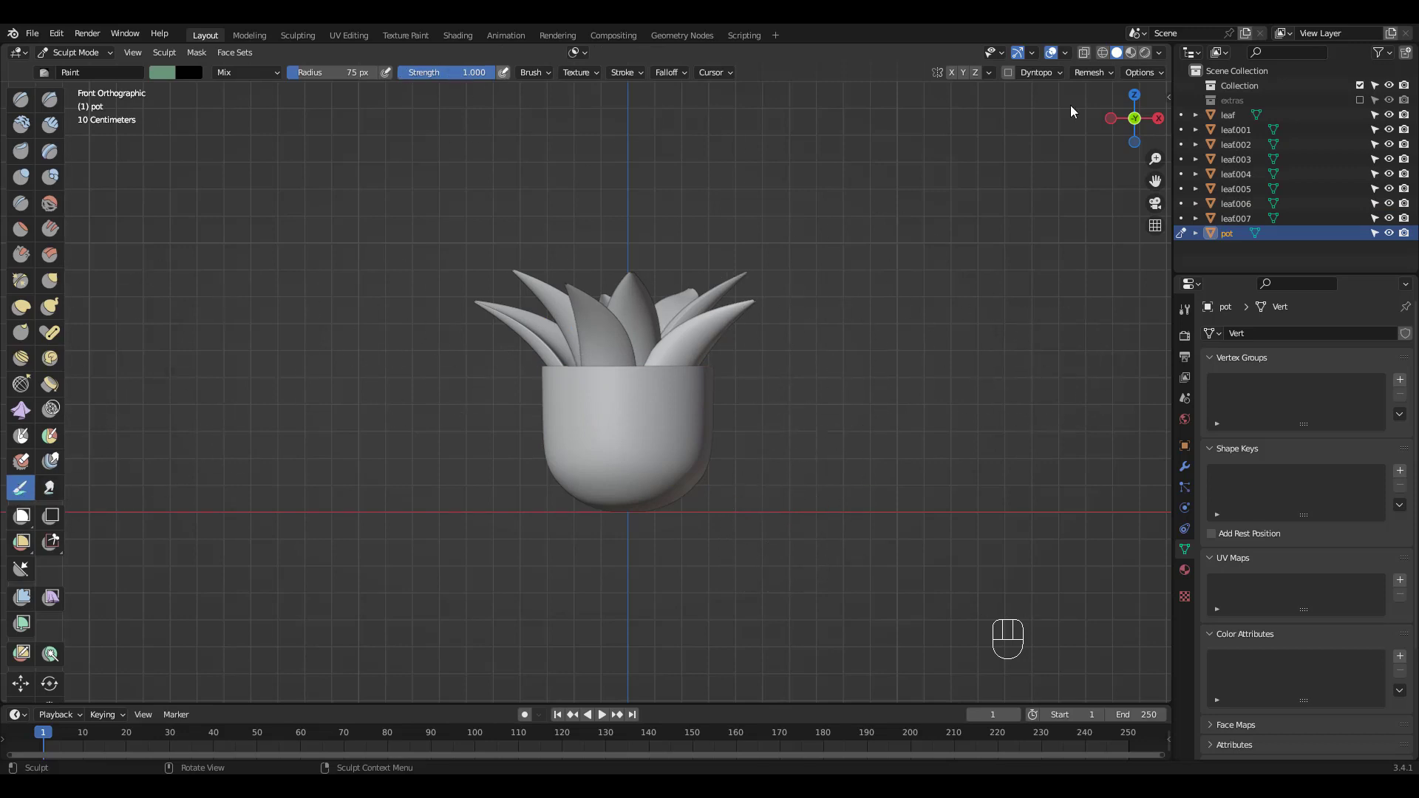
pyautogui.click(1185, 309)
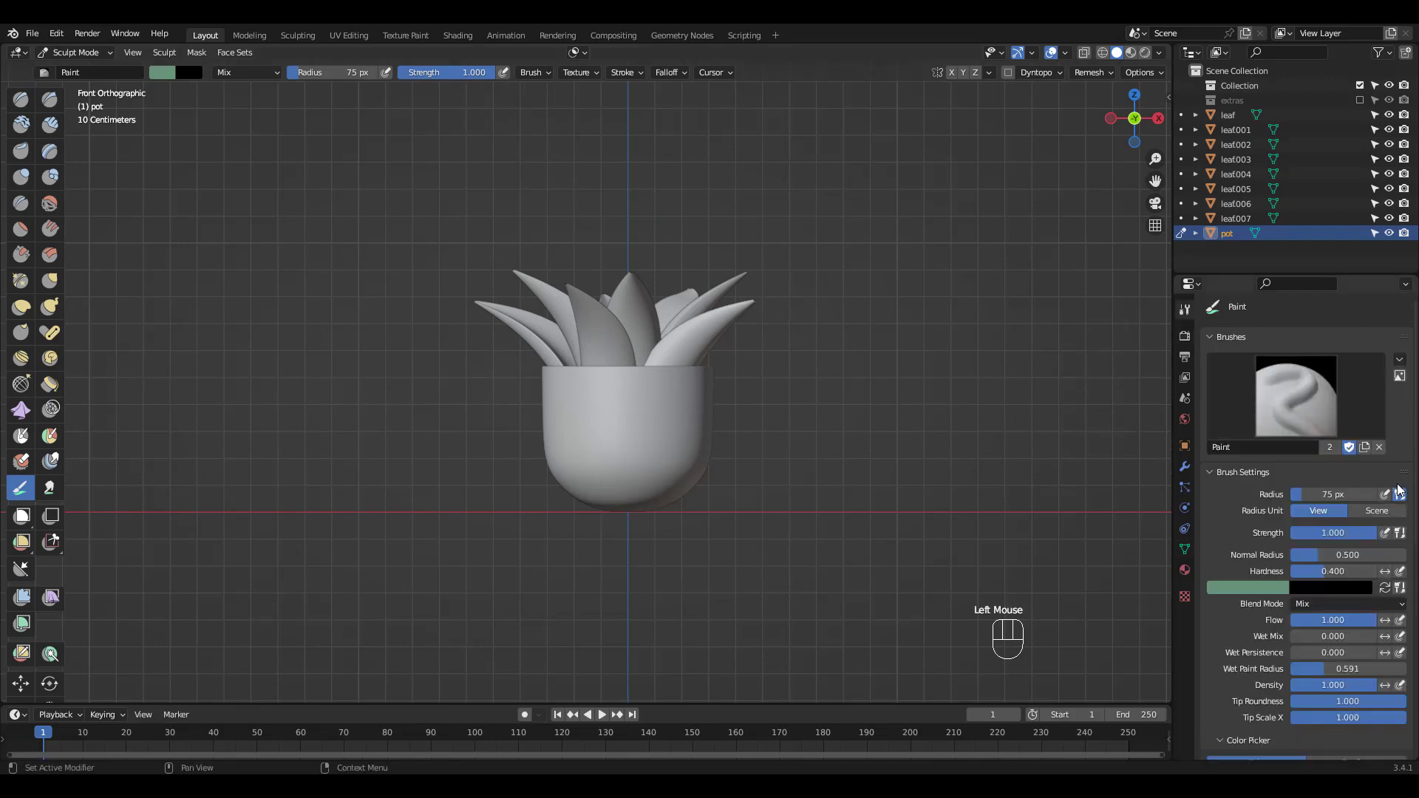
pyautogui.moveTo(1412, 488); pyautogui.dragTo(1412, 697)
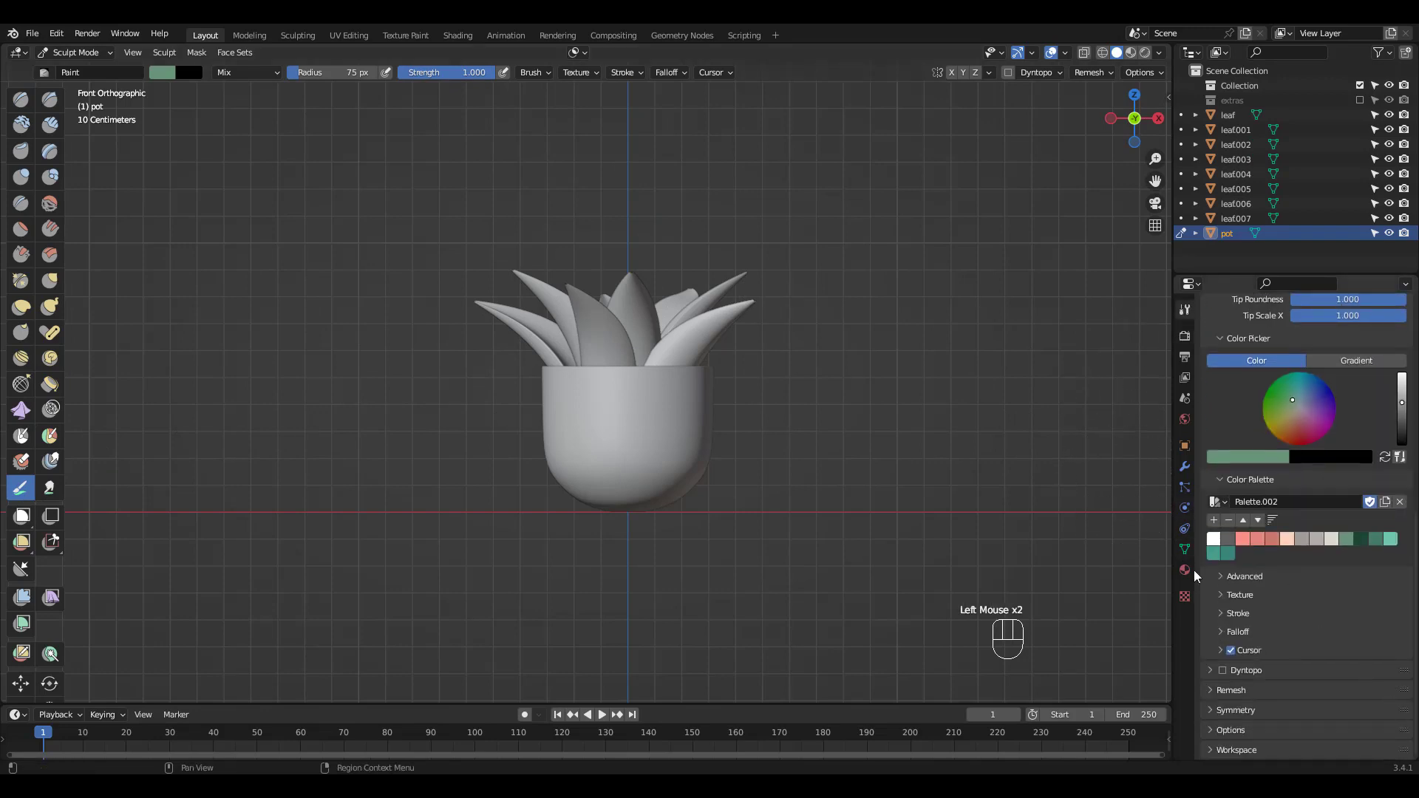
pyautogui.click(1214, 555)
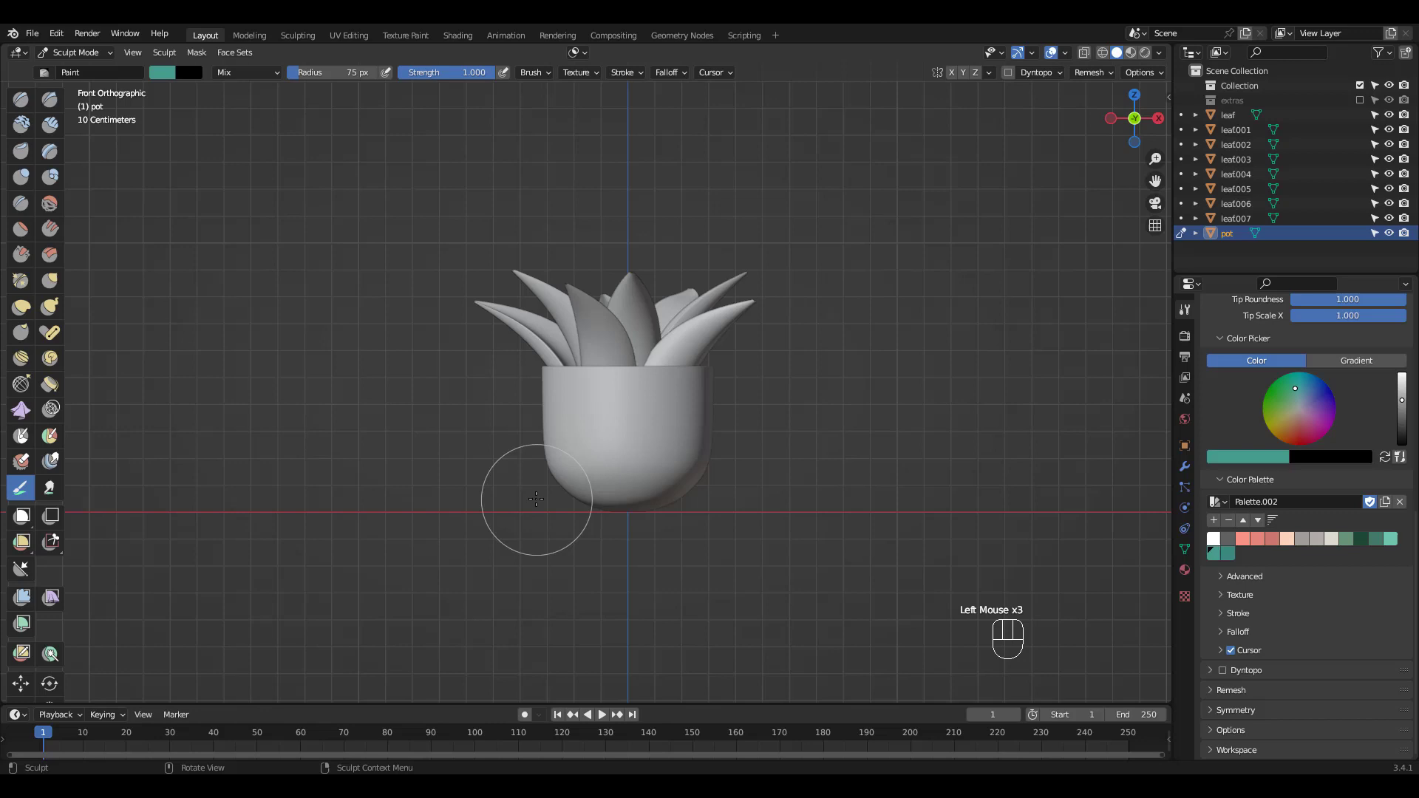
pyautogui.press('f')
pyautogui.click(513, 498)
pyautogui.moveTo(547, 488)
pyautogui.mouseDown()
pyautogui.moveTo(651, 485)
pyautogui.moveTo(584, 488)
pyautogui.mouseUp()
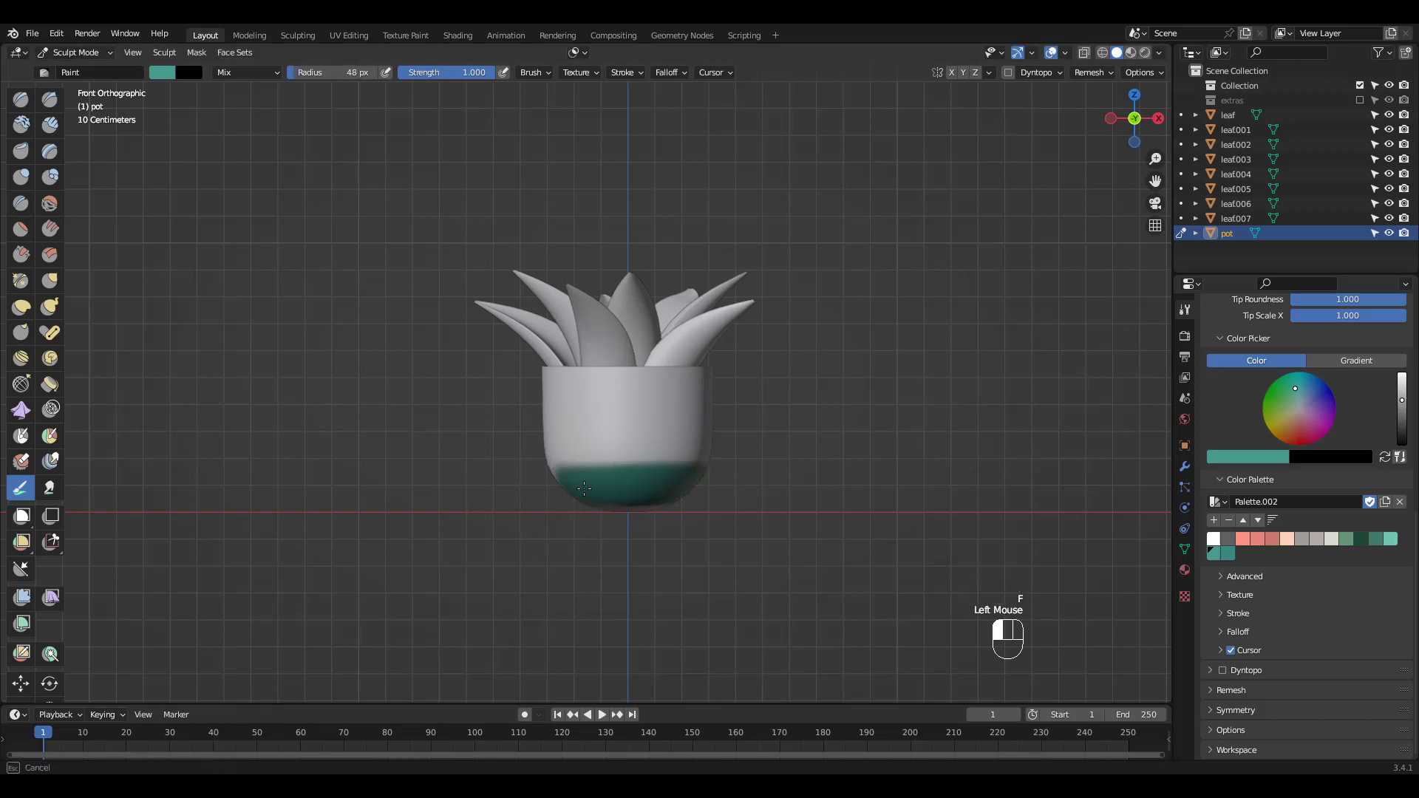
pyautogui.moveTo(766, 497); pyautogui.dragTo(783, 497)
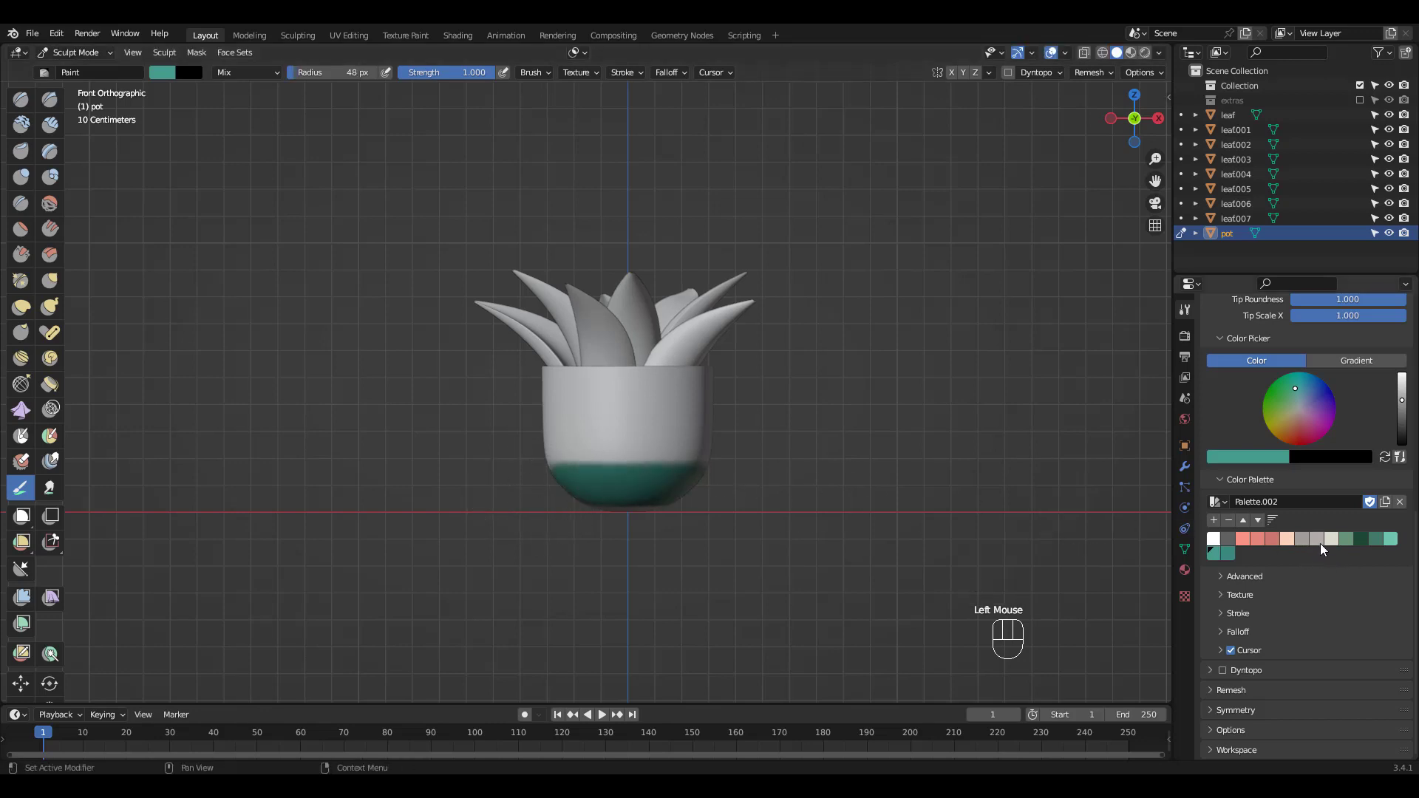
# Paint the middle band of the pot warm grey and switch the viewport to material preview shading.
pyautogui.click(1317, 539)
pyautogui.moveTo(510, 428)
pyautogui.mouseDown()
pyautogui.moveTo(678, 444)
pyautogui.moveTo(444, 418)
pyautogui.mouseUp()
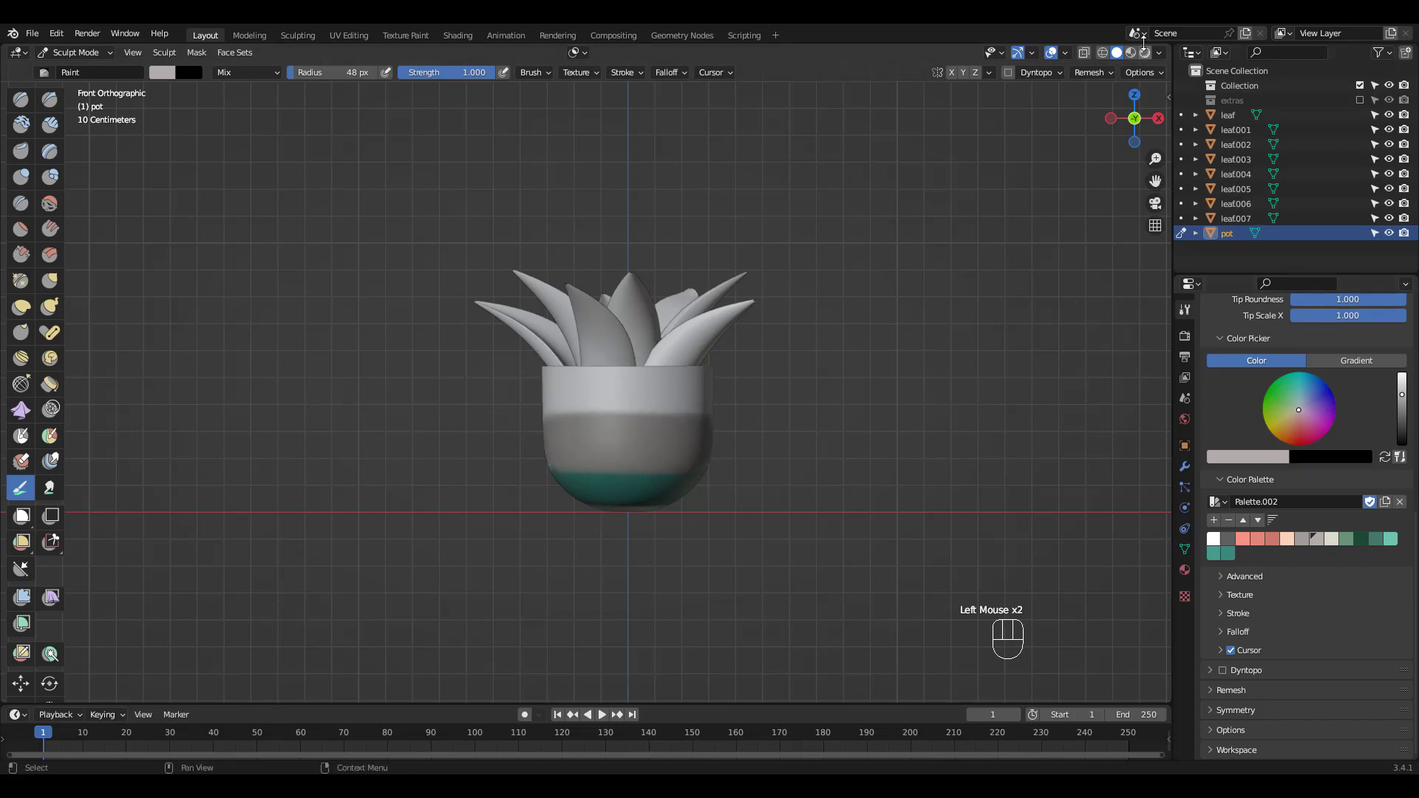
pyautogui.click(1130, 53)
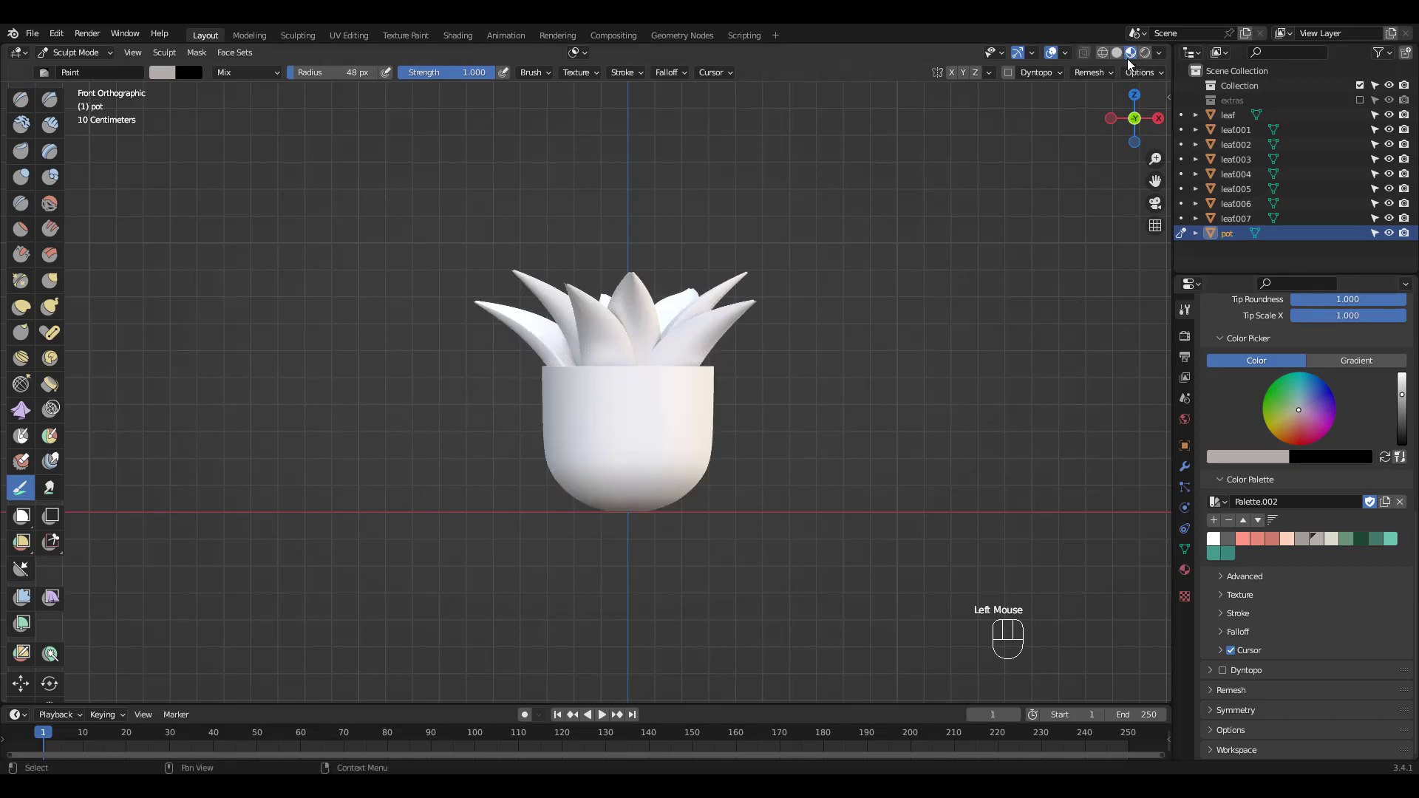
# Create a new material for the pot and show it in the Shading workspace with material preview.
pyautogui.hotkey('ctrl', 'Tab')
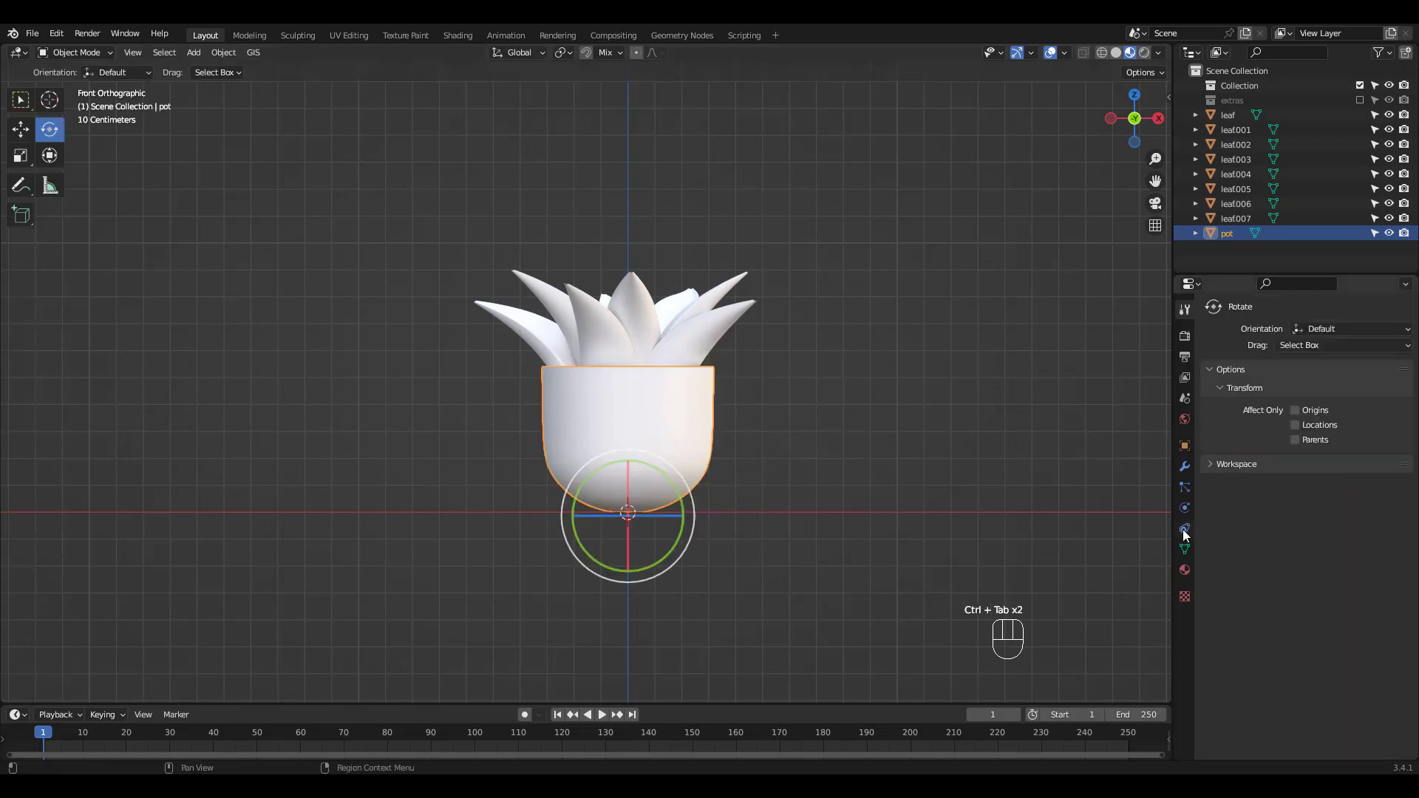
pyautogui.click(1183, 570)
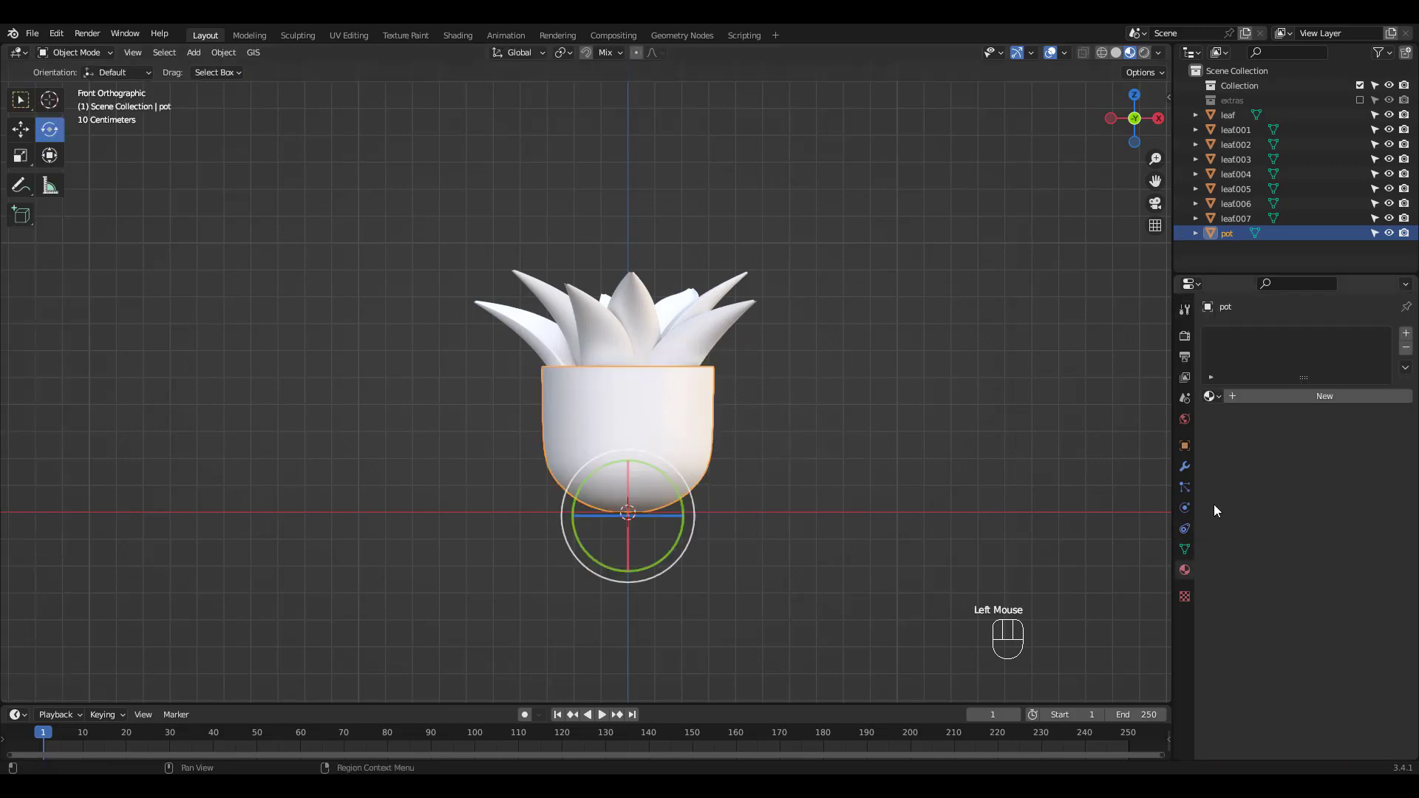
pyautogui.click(1297, 396)
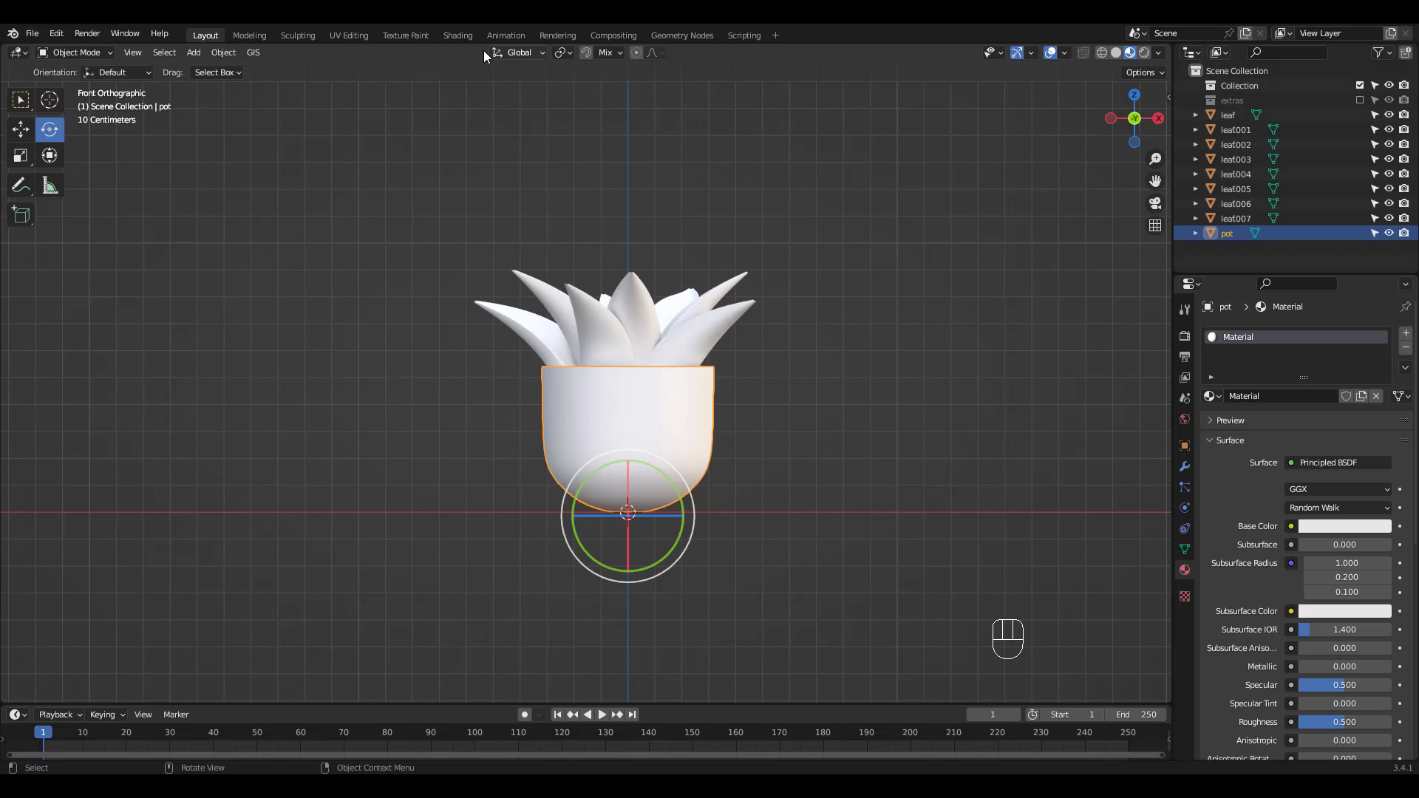
pyautogui.click(458, 35)
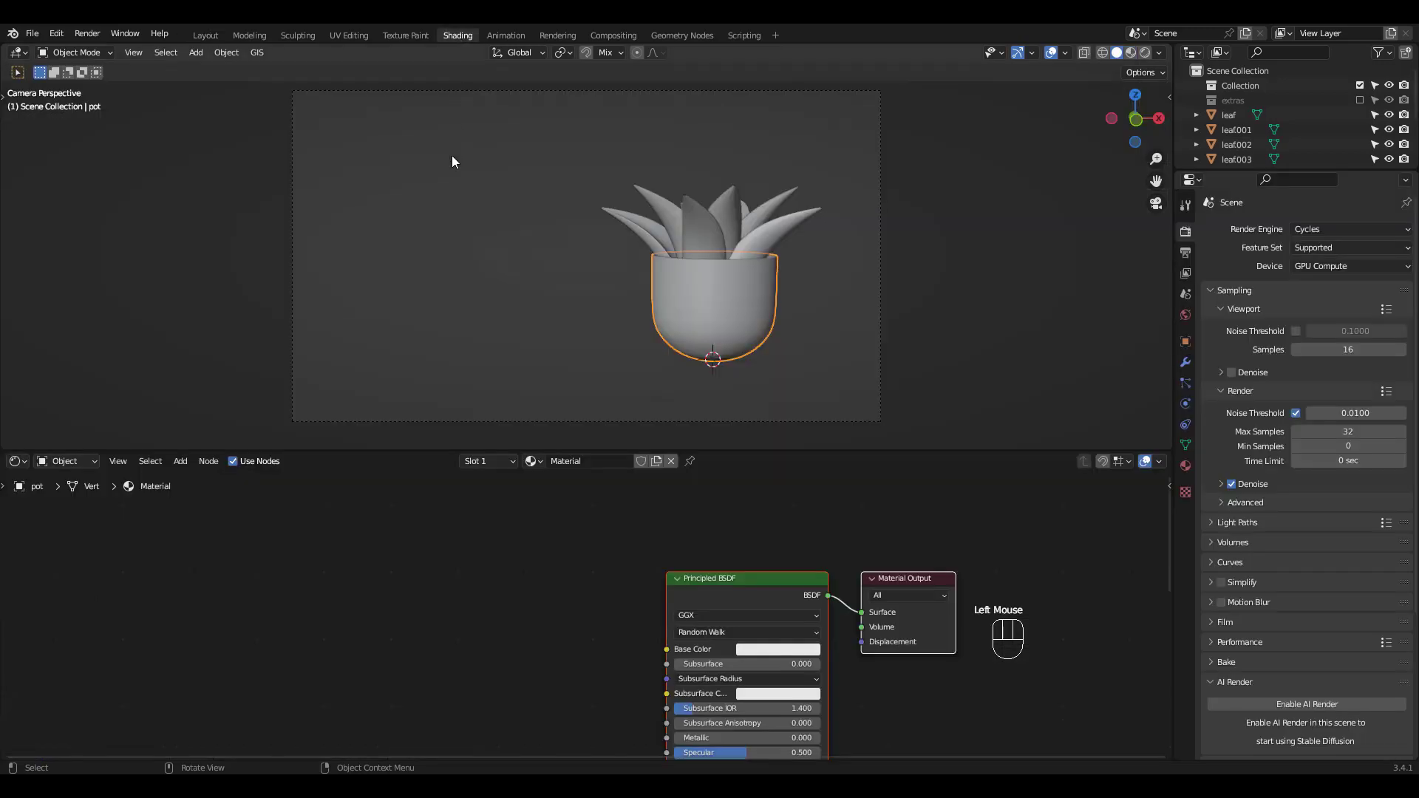
pyautogui.click(1129, 52)
# Add a Color Attribute node and connect its Color output to the Principled BSDF's Base Color.
pyautogui.click(402, 624)
pyautogui.hotkey('shift', 'a')
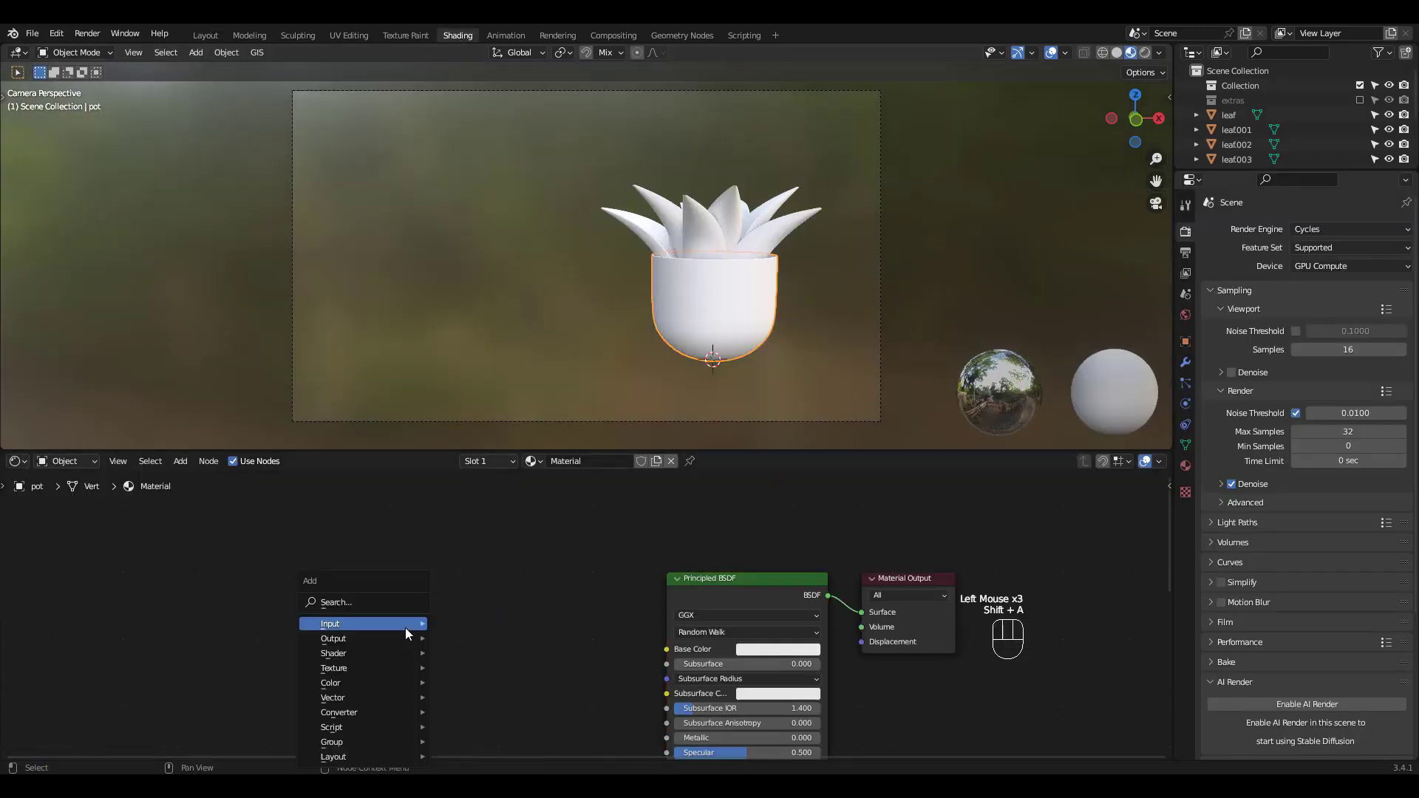
pyautogui.click(398, 605)
pyautogui.write('color')
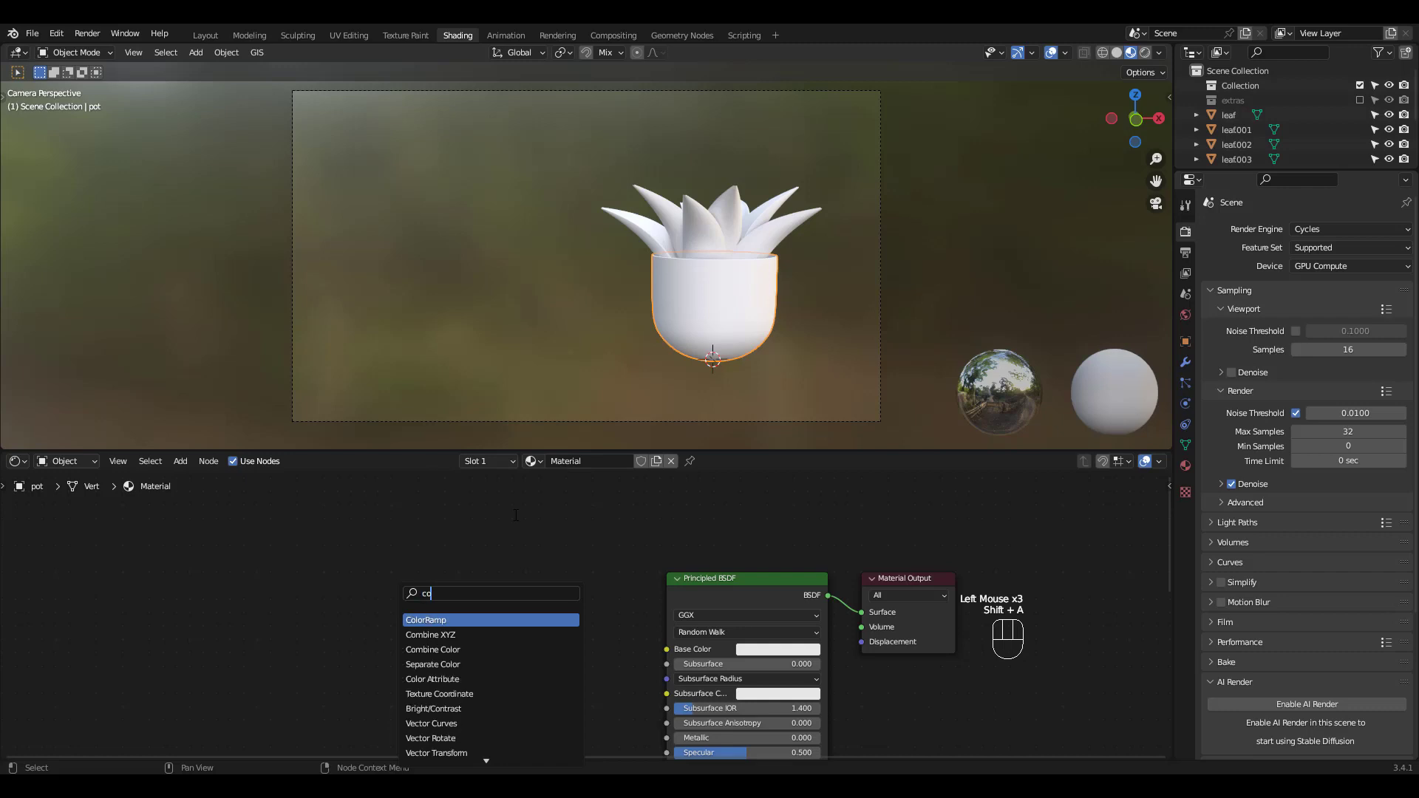
pyautogui.press('Down')
pyautogui.press('Down')
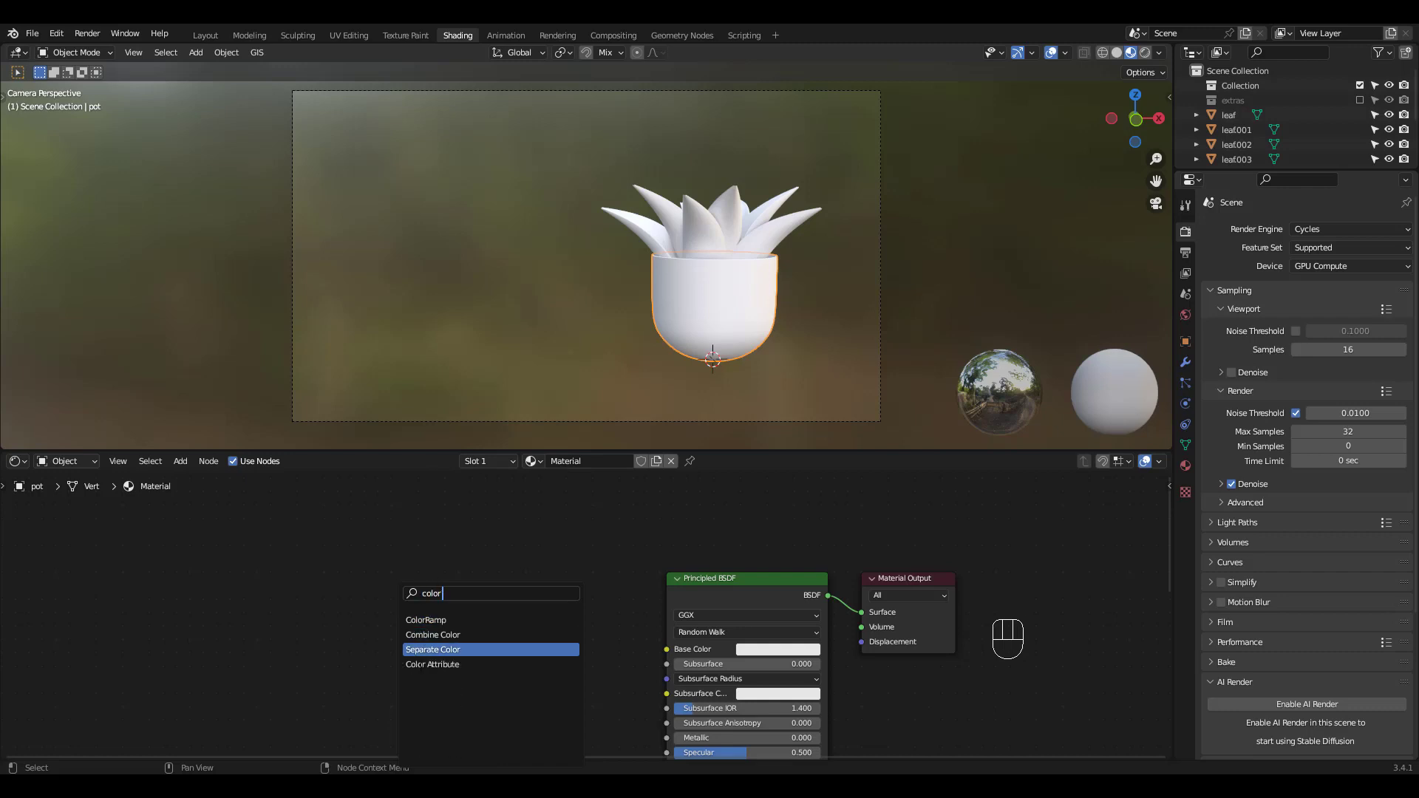
pyautogui.press('Down')
pyautogui.press('Return')
pyautogui.click(484, 644)
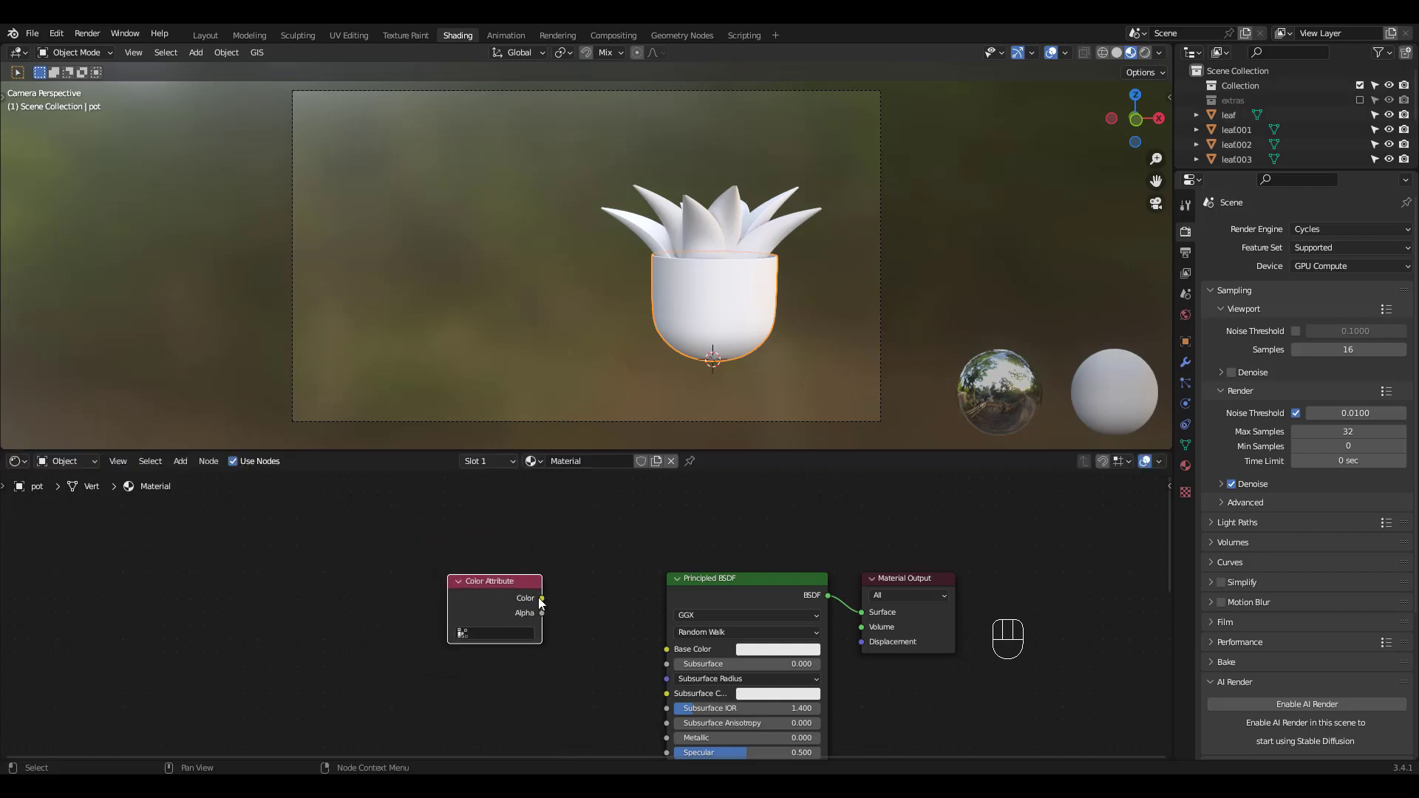
pyautogui.moveTo(542, 599); pyautogui.dragTo(668, 650)
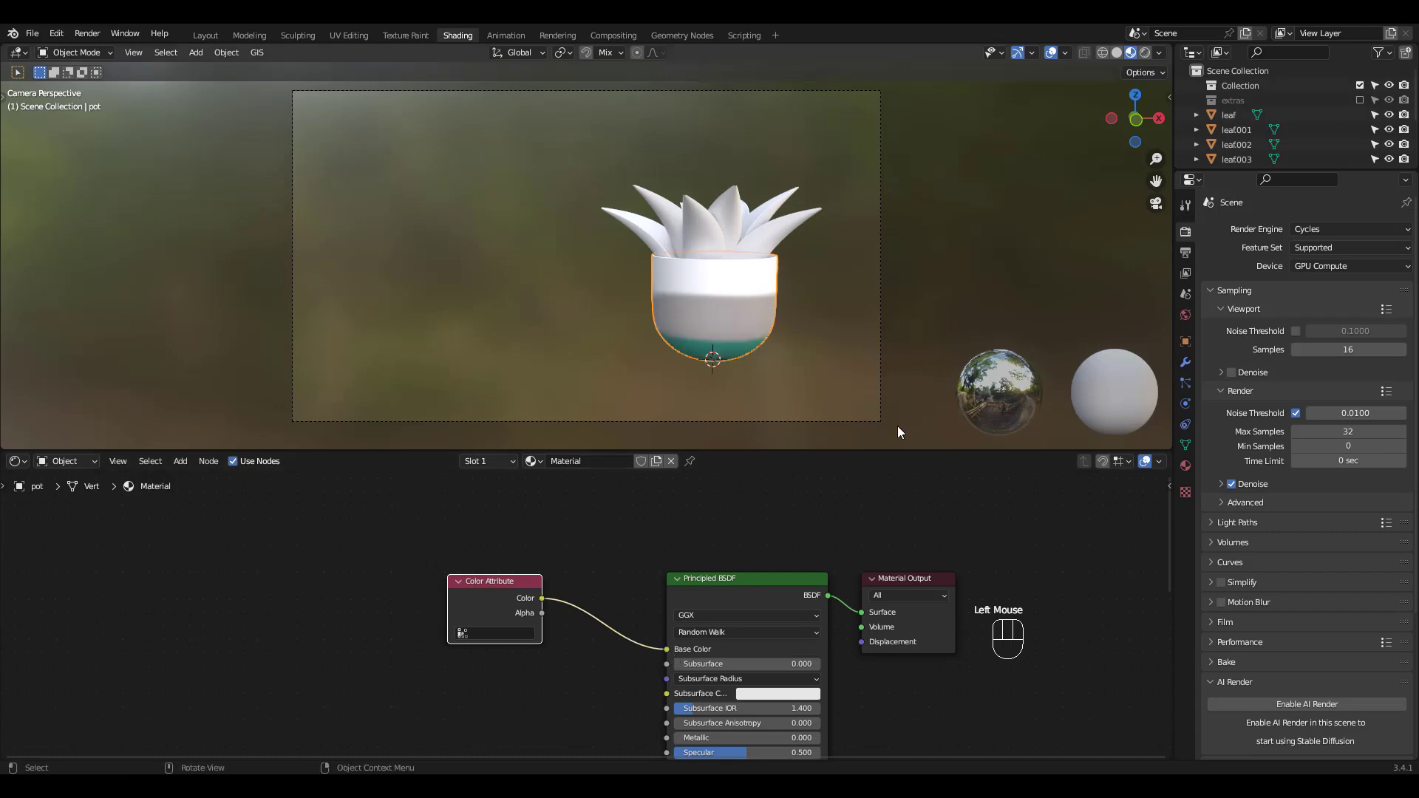
# Resume sculpt painting in the Layout workspace and paint the pot's base teal from the front with a smaller brush.
pyautogui.click(205, 35)
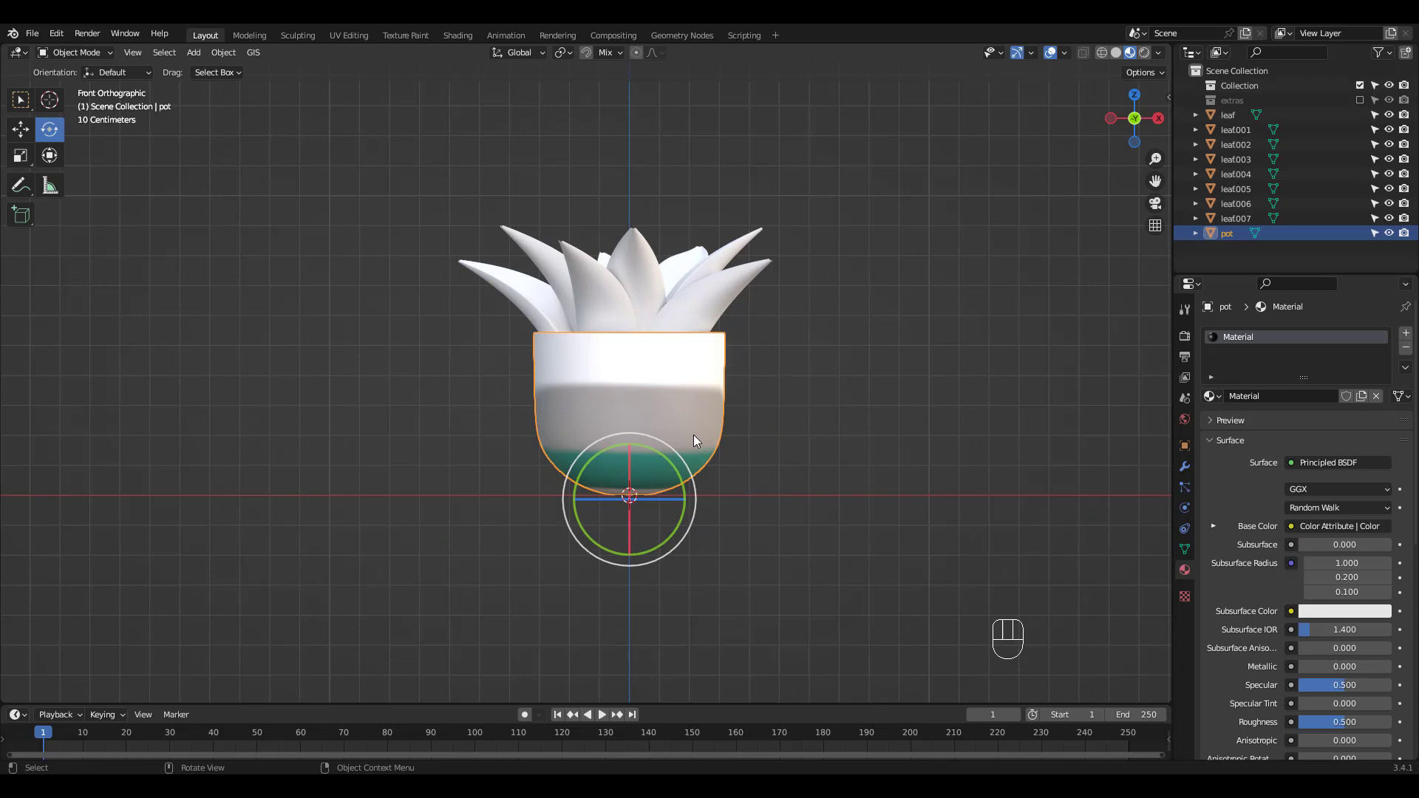
pyautogui.hotkey('ctrl', 'Tab')
pyautogui.click(693, 516)
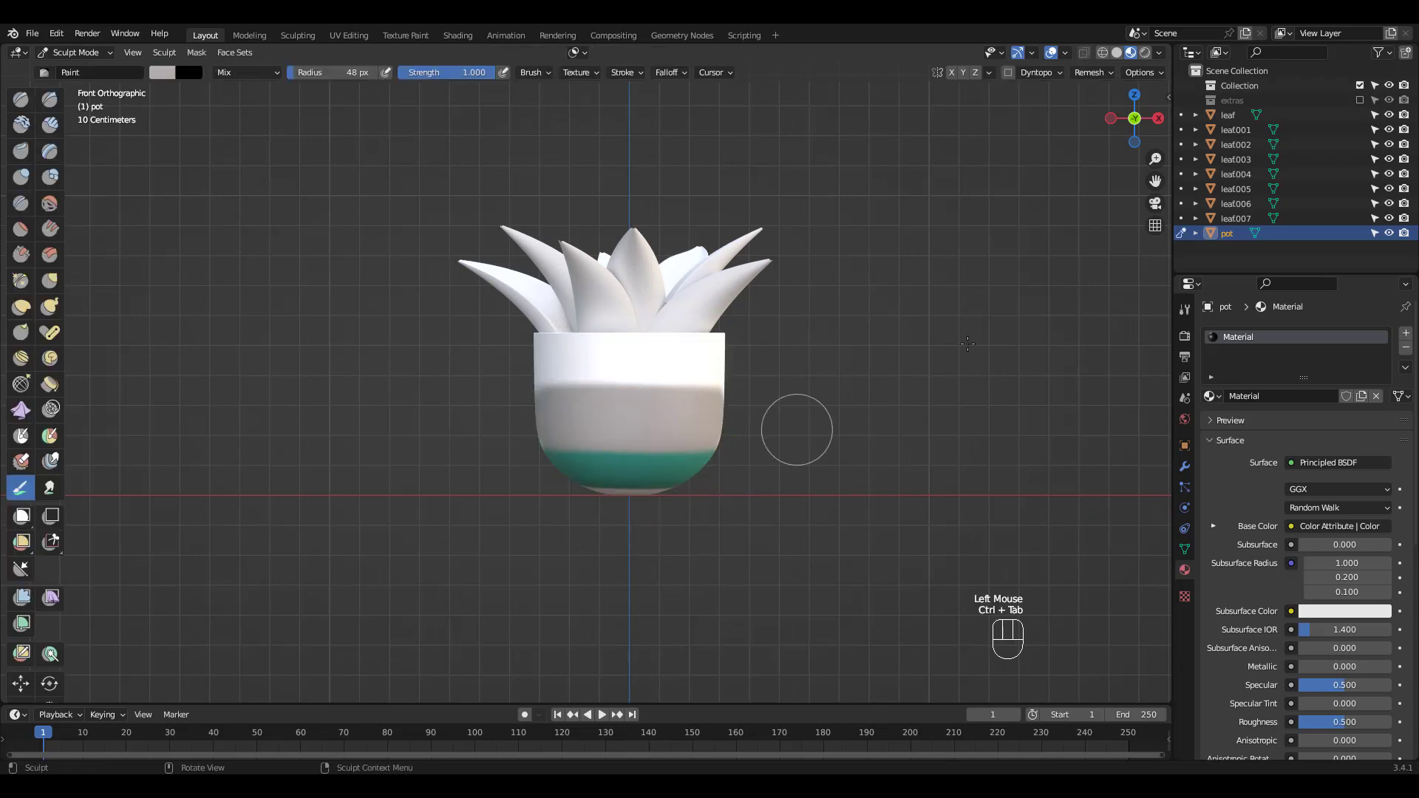
pyautogui.click(1185, 309)
pyautogui.moveTo(1413, 445); pyautogui.dragTo(1413, 657)
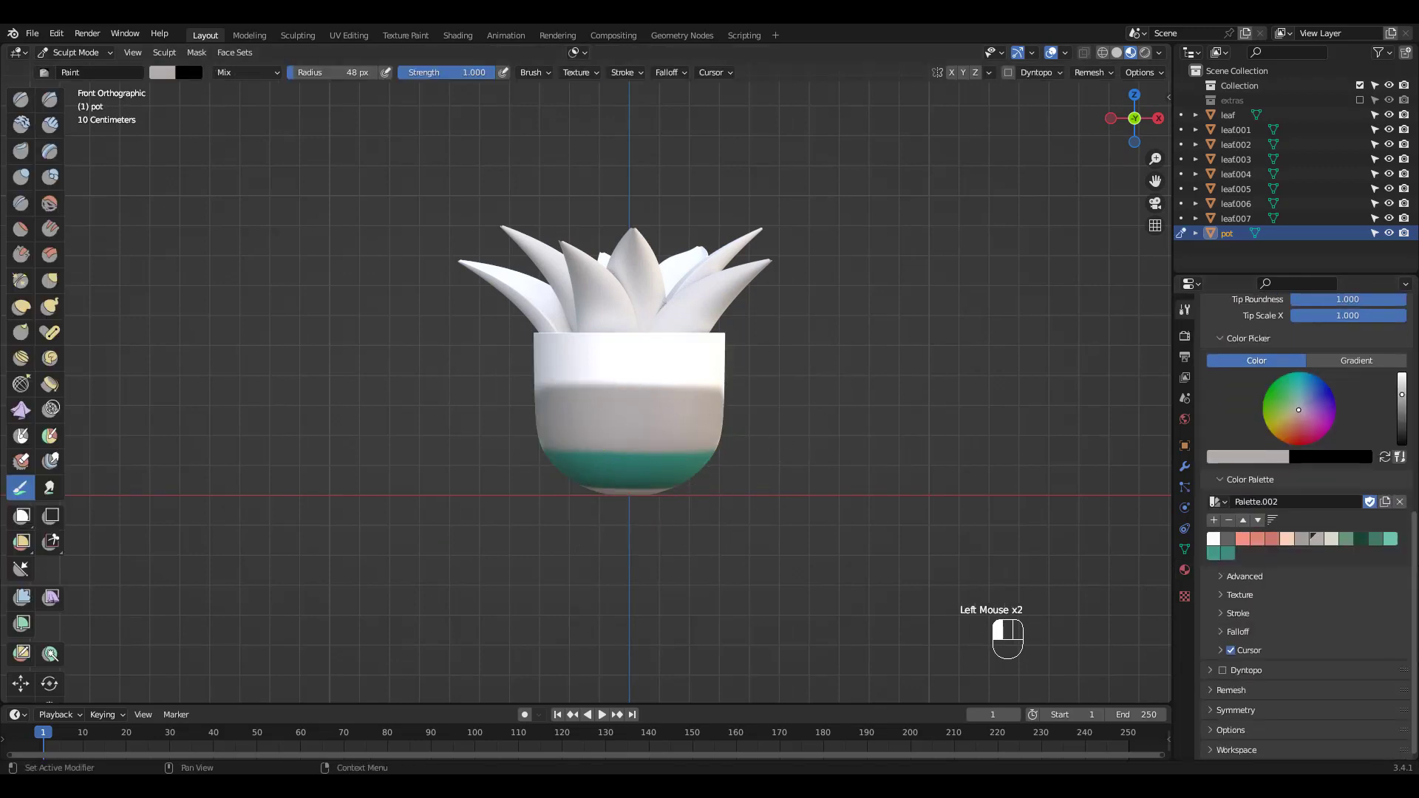
pyautogui.click(1214, 553)
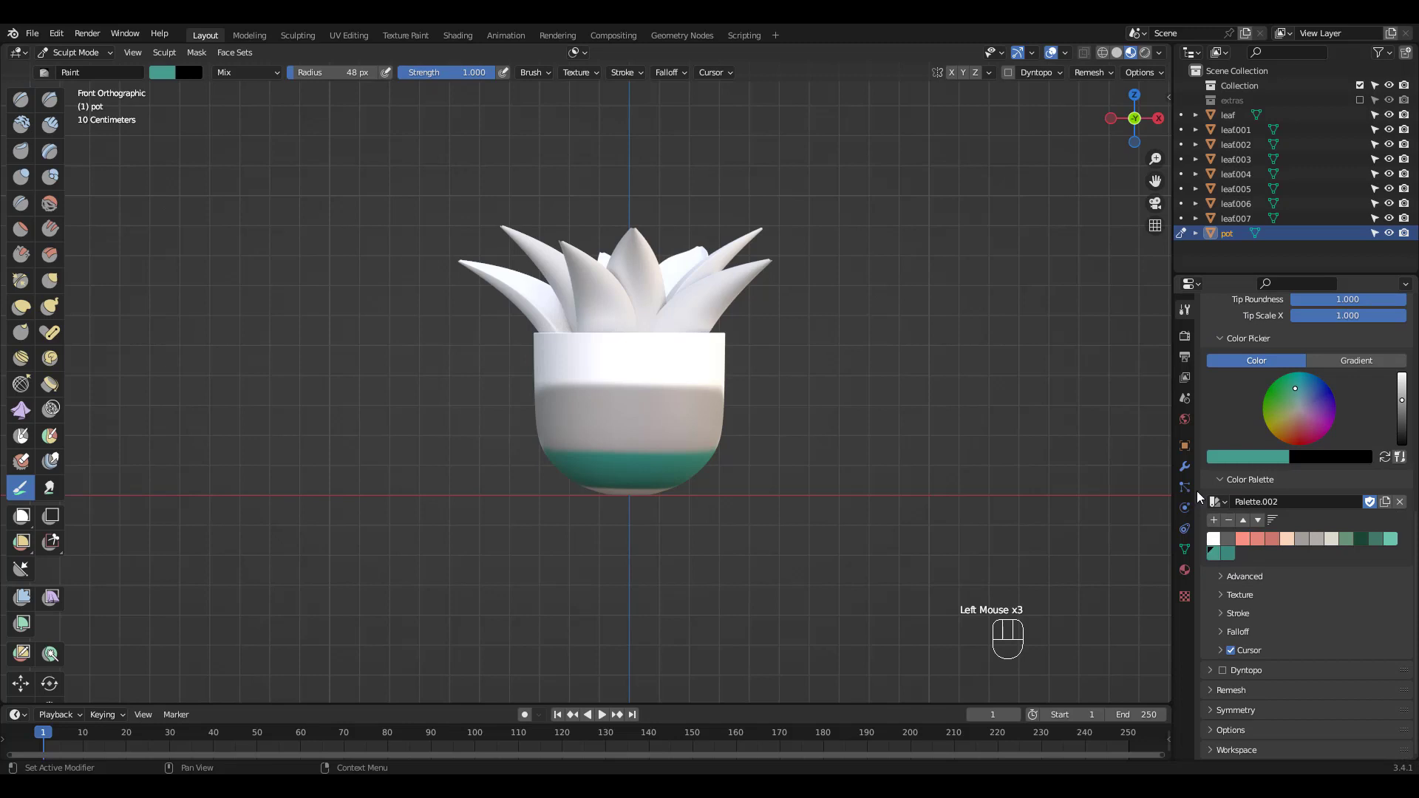
pyautogui.press('f')
pyautogui.click(602, 496)
pyautogui.moveTo(536, 463); pyautogui.dragTo(807, 475)
pyautogui.click(656, 468)
pyautogui.hotkey('ctrl', 'z')
# Extend the teal base band around the side and back of the pot.
pyautogui.press('KP_3')
pyautogui.moveTo(730, 459); pyautogui.dragTo(821, 459)
pyautogui.hotkey('ctrl', 'z')
pyautogui.moveTo(728, 460)
pyautogui.mouseDown()
pyautogui.moveTo(891, 481)
pyautogui.moveTo(891, 461)
pyautogui.moveTo(868, 458)
pyautogui.moveTo(916, 458)
pyautogui.moveTo(830, 416)
pyautogui.mouseUp()
pyautogui.press('ctrl+KP_1')
pyautogui.press('ctrl+KP_3')
# Paint the warm grey middle band around the remaining sides of the pot.
pyautogui.click(1317, 539)
pyautogui.moveTo(894, 424); pyautogui.dragTo(809, 420)
pyautogui.moveTo(1013, 421)
pyautogui.mouseDown()
pyautogui.moveTo(821, 408)
pyautogui.moveTo(1006, 406)
pyautogui.moveTo(912, 419)
pyautogui.moveTo(1032, 426)
pyautogui.mouseUp()
pyautogui.press('KP_3')
pyautogui.press('KP_3')
pyautogui.hotkey('ctrl', 'z')
pyautogui.moveTo(880, 420)
pyautogui.mouseDown()
pyautogui.moveTo(1067, 424)
pyautogui.moveTo(1001, 399)
pyautogui.moveTo(1117, 408)
pyautogui.mouseUp()
pyautogui.press('KP_3')
pyautogui.press('ctrl+KP_1')
pyautogui.press('KP_1')
# Paint the pot's upper band in the salmon palette colour from the front, side and back.
pyautogui.keyDown('shift'); pyautogui.moveTo(1094, 414); pyautogui.dragTo(702, 439, button='middle'); pyautogui.keyUp('shift')
pyautogui.click(1257, 539)
pyautogui.moveTo(791, 376)
pyautogui.mouseDown()
pyautogui.moveTo(603, 378)
pyautogui.moveTo(802, 393)
pyautogui.mouseUp()
pyautogui.press('KP_3')
pyautogui.moveTo(847, 375)
pyautogui.mouseDown()
pyautogui.moveTo(751, 379)
pyautogui.moveTo(930, 395)
pyautogui.moveTo(904, 398)
pyautogui.mouseUp()
pyautogui.press('ctrl+KP_1')
pyautogui.press('KP_3')
pyautogui.press('ctrl+KP_3')
pyautogui.press('KP_1')
# Set the brush radius to 20 px and refine the edges between the pot's colour bands.
pyautogui.keyDown('shift'); pyautogui.moveTo(976, 437); pyautogui.dragTo(665, 417, button='middle'); pyautogui.keyUp('shift')
pyautogui.click(1317, 539)
pyautogui.hotkey('ctrl', 'z')
pyautogui.press('f')
pyautogui.click(642, 425)
pyautogui.moveTo(654, 441)
pyautogui.mouseDown()
pyautogui.moveTo(788, 438)
pyautogui.moveTo(594, 397)
pyautogui.mouseUp()
pyautogui.click(1258, 539)
pyautogui.press('f')
pyautogui.click(594, 397)
# Select the second teal palette swatch for the pot's base and set the brush density to 0.286.
pyautogui.moveTo(1089, 424); pyautogui.dragTo(879, 340, button='middle')
pyautogui.press('KP_1')
pyautogui.keyDown('ctrl'); pyautogui.click(835, 408); pyautogui.keyUp('ctrl')
pyautogui.keyDown('shift'); pyautogui.moveTo(880, 340); pyautogui.dragTo(954, 303, button='middle'); pyautogui.keyUp('shift')
pyautogui.click(1227, 555)
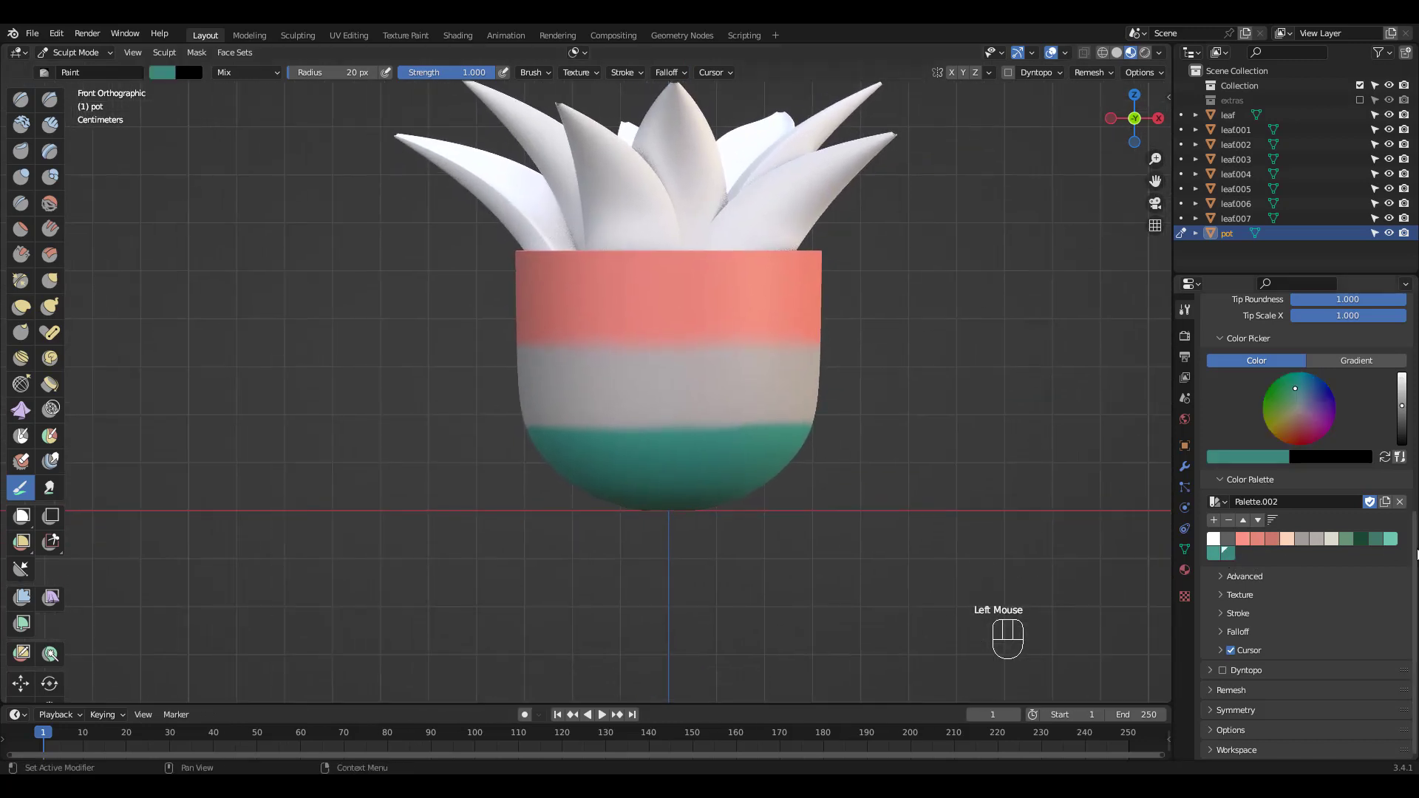
pyautogui.click(1228, 556)
pyautogui.scroll(8, 1261, 537)
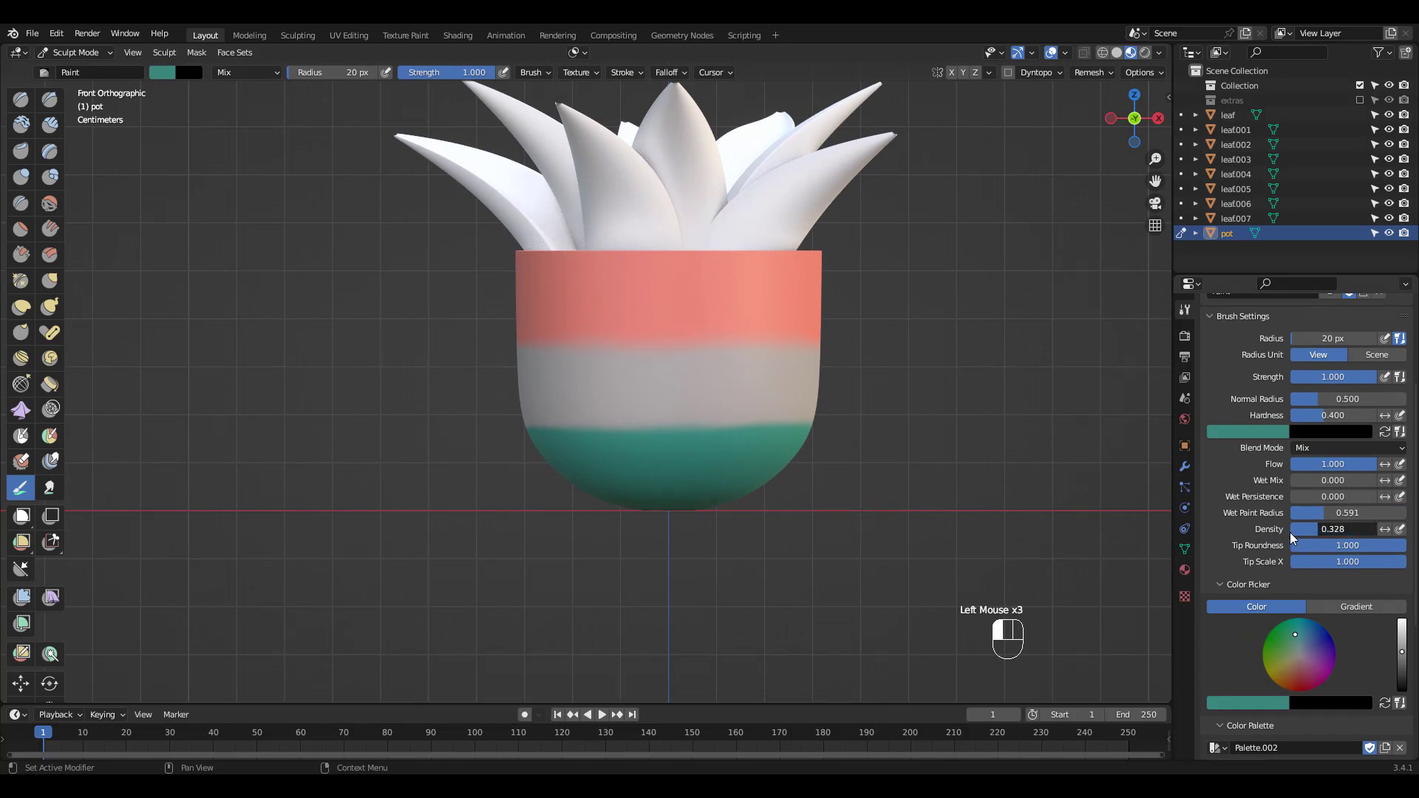
pyautogui.moveTo(1289, 533); pyautogui.dragTo(1279, 533)
# Try a 34 px teal stroke on the pot's base band and undo it.
pyautogui.press('f')
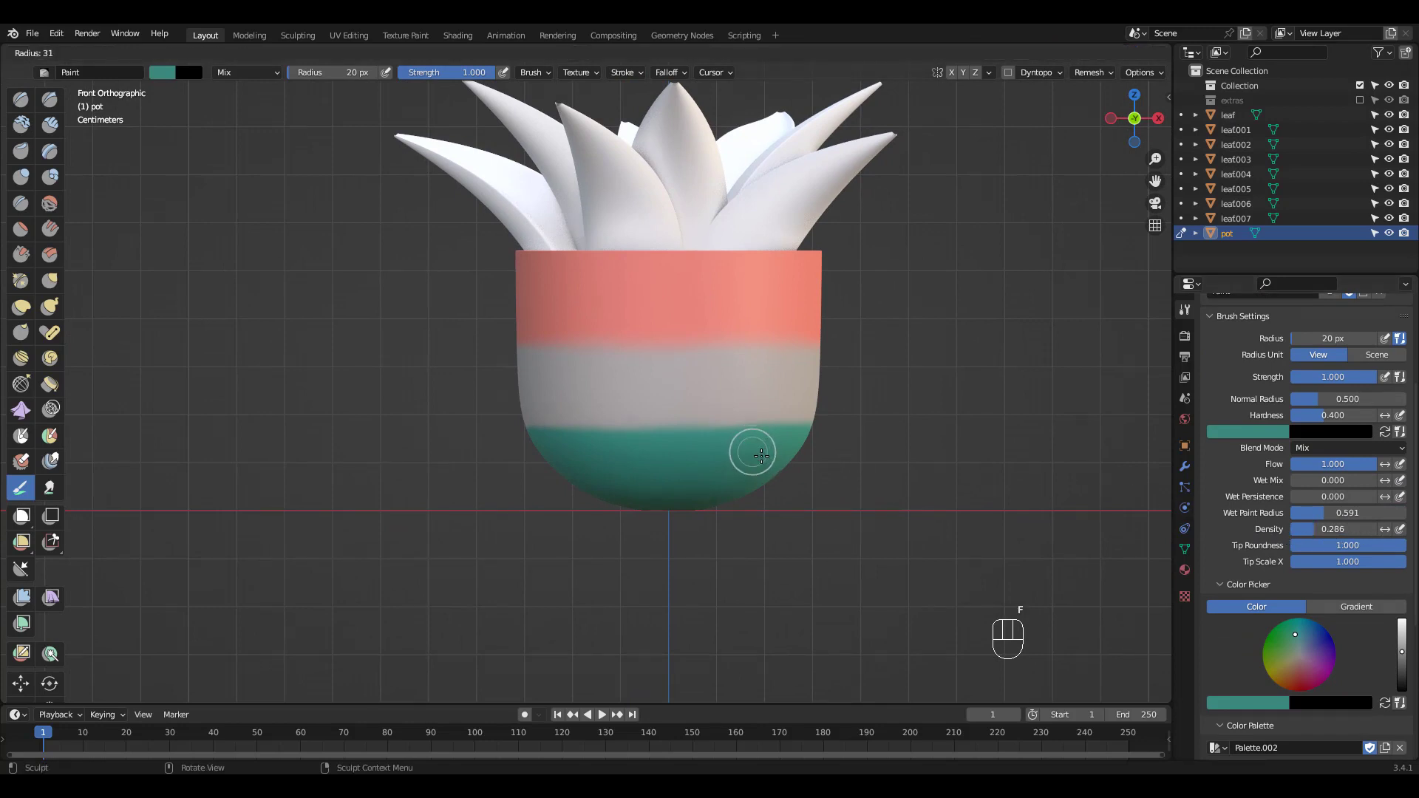
pyautogui.click(764, 457)
pyautogui.moveTo(660, 472); pyautogui.dragTo(701, 467)
pyautogui.hotkey('ctrl', 'z')
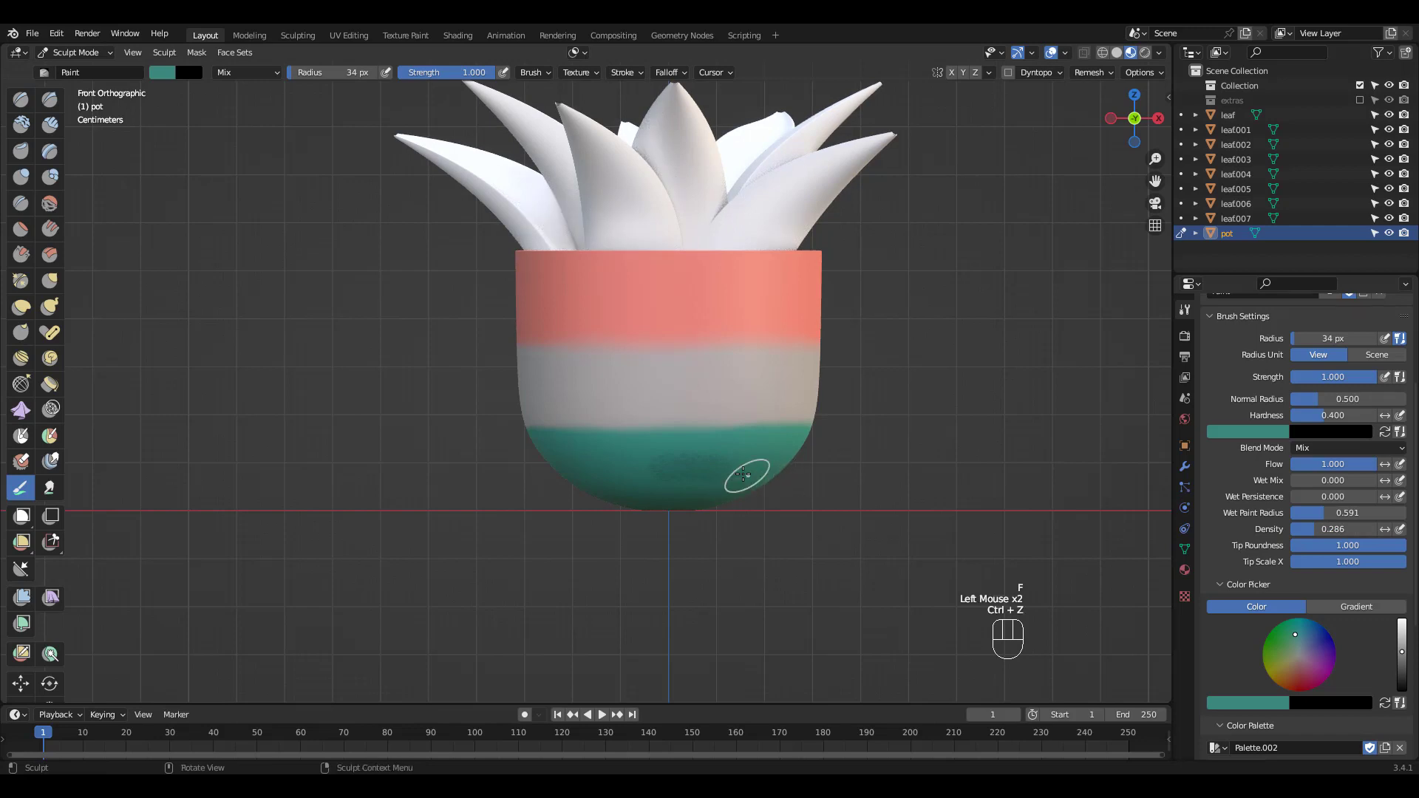
pyautogui.hotkey('ctrl', 'z')
# Set the brush radius to 67 px and add speckled teal variation across the pot's base band.
pyautogui.press('f')
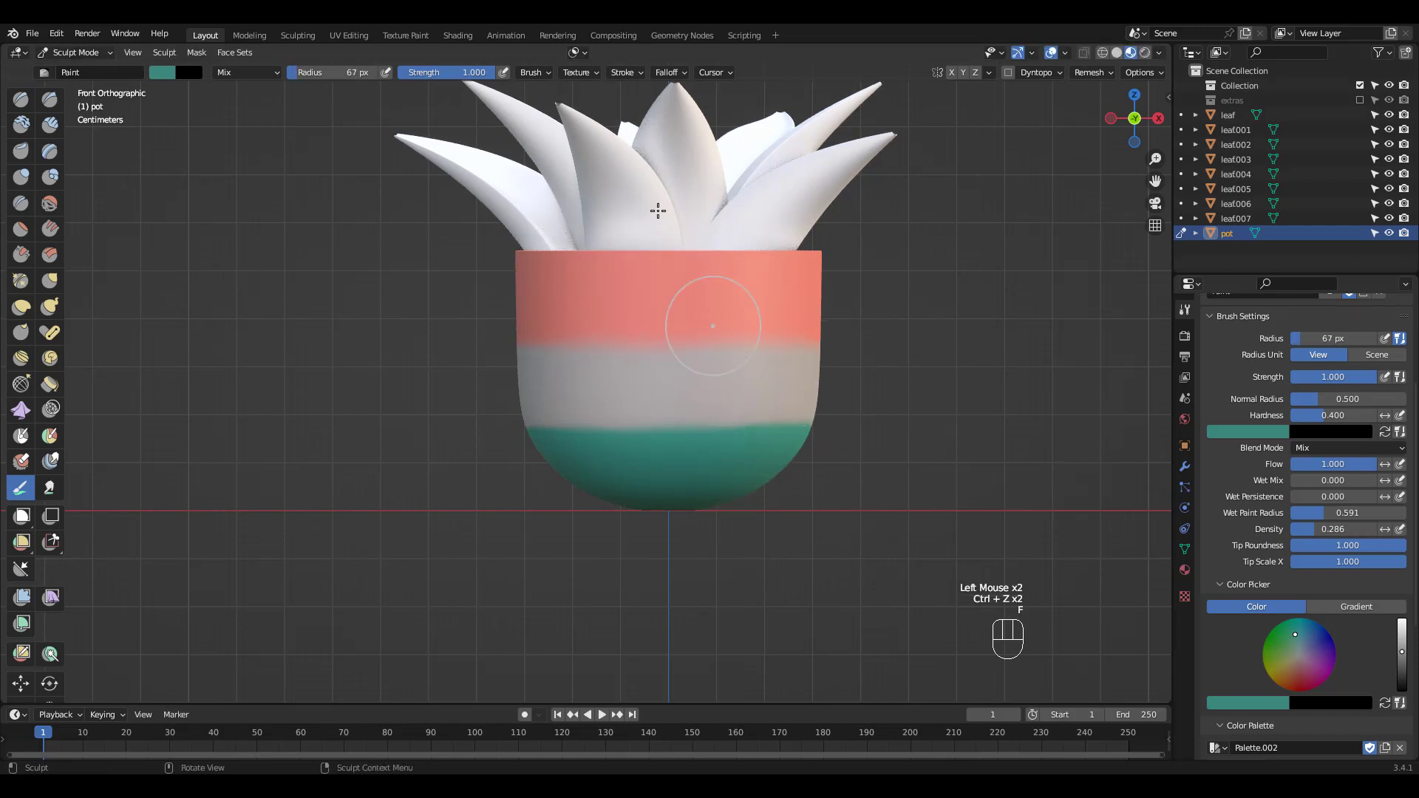
pyautogui.click(701, 485)
pyautogui.moveTo(702, 484)
pyautogui.mouseDown()
pyautogui.moveTo(737, 468)
pyautogui.moveTo(721, 452)
pyautogui.moveTo(636, 465)
pyautogui.mouseUp()
pyautogui.moveTo(621, 464)
pyautogui.mouseDown()
pyautogui.moveTo(586, 462)
pyautogui.moveTo(630, 466)
pyautogui.mouseUp()
pyautogui.keyDown('ctrl'); pyautogui.moveTo(871, 468); pyautogui.dragTo(732, 469, button='middle'); pyautogui.keyUp('ctrl')
pyautogui.click(725, 469)
pyautogui.moveTo(724, 469)
pyautogui.mouseDown()
pyautogui.moveTo(608, 516)
pyautogui.moveTo(473, 514)
pyautogui.moveTo(609, 496)
pyautogui.mouseUp()
pyautogui.moveTo(767, 441)
pyautogui.mouseDown()
pyautogui.moveTo(746, 461)
pyautogui.moveTo(759, 478)
pyautogui.mouseUp()
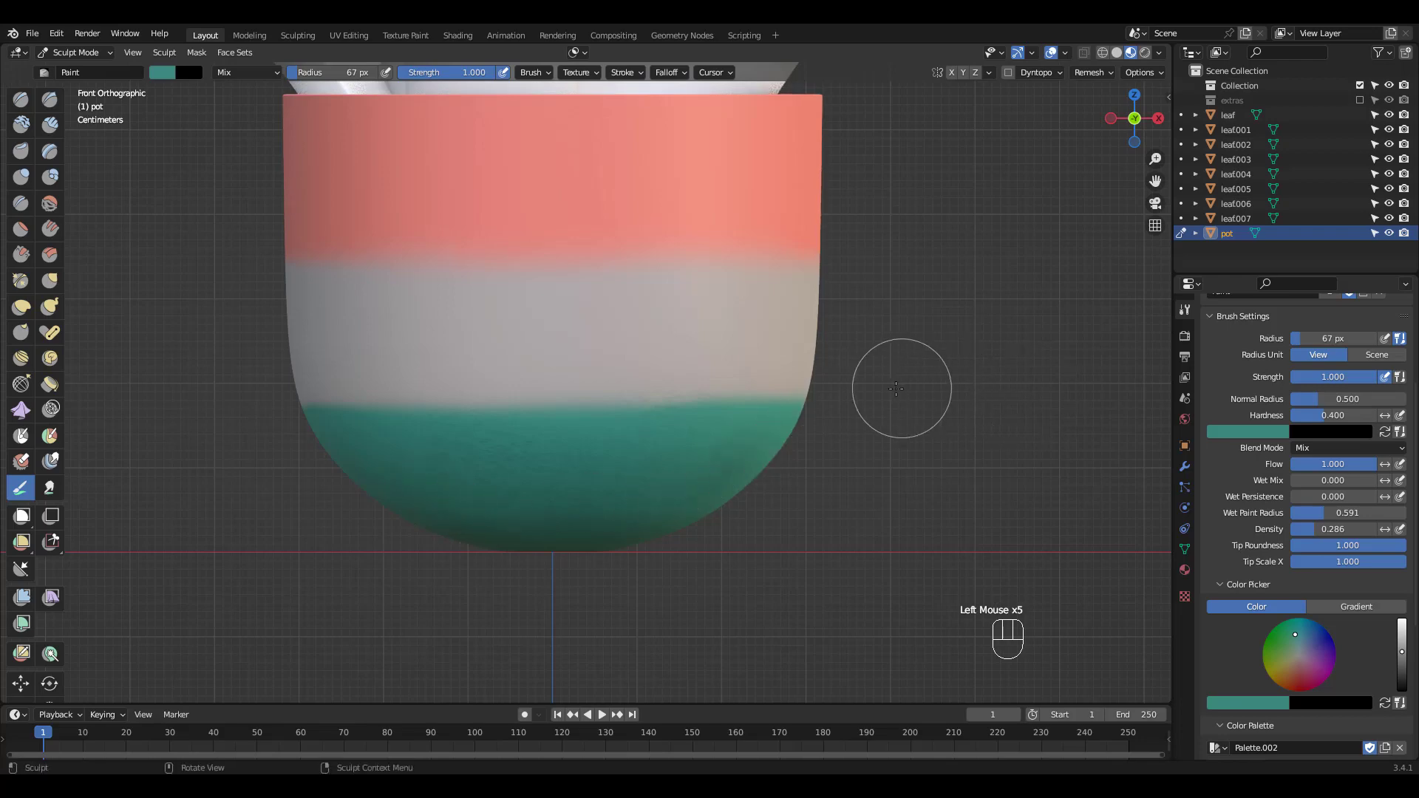
# Add speckled grey variation across the pot's middle band using the grey palette colours.
pyautogui.keyDown('ctrl'); pyautogui.moveTo(903, 403); pyautogui.dragTo(863, 481, button='middle'); pyautogui.keyUp('ctrl')
pyautogui.scroll(-6, 1353, 586)
pyautogui.click(1318, 601)
pyautogui.click(564, 352)
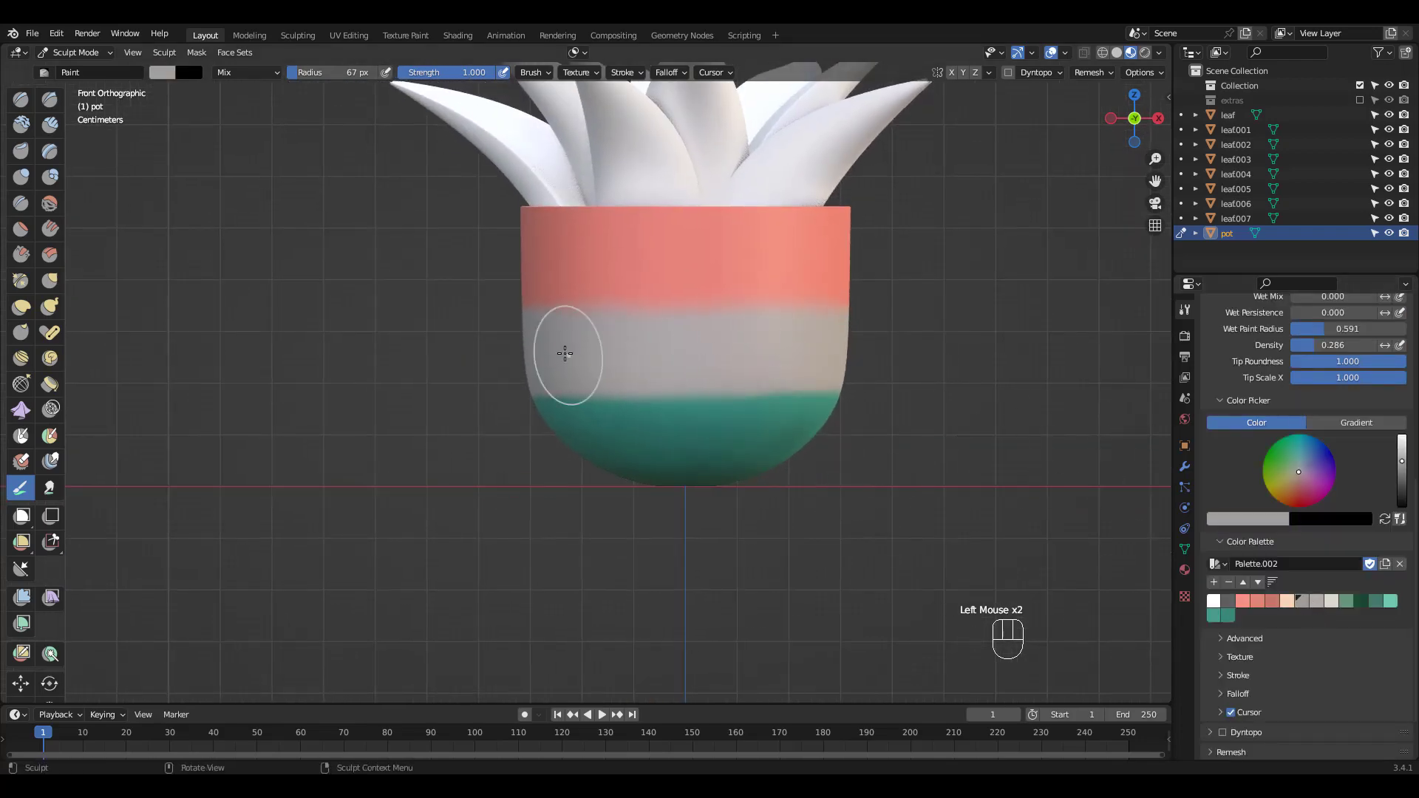
# Try the darkest salmon palette colour on the pot's upper band and undo the strokes.
pyautogui.click(1272, 601)
pyautogui.moveTo(644, 263); pyautogui.dragTo(648, 265)
pyautogui.hotkey('ctrl', 'z')
pyautogui.hotkey('ctrl', 'z')
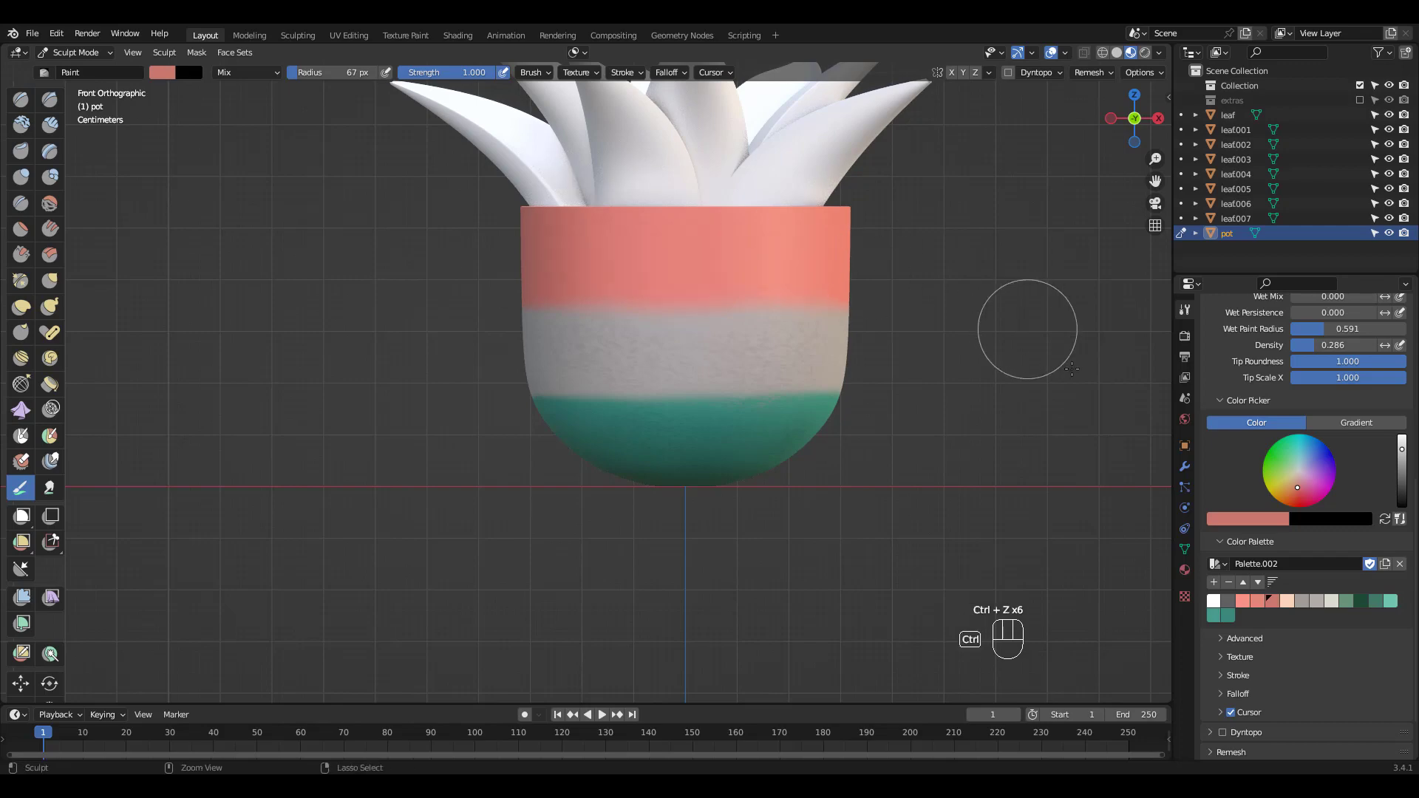
# Add subtle variation to the pot's upper band with the medium and dark salmon palette colours.
pyautogui.click(1258, 601)
pyautogui.click(577, 264)
pyautogui.click(1272, 601)
pyautogui.click(827, 253)
pyautogui.keyDown('shift'); pyautogui.moveTo(826, 254); pyautogui.dragTo(650, 428); pyautogui.keyUp('shift')
pyautogui.keyDown('ctrl'); pyautogui.moveTo(967, 359); pyautogui.dragTo(954, 429, button='middle'); pyautogui.keyUp('ctrl')
pyautogui.keyDown('shift'); pyautogui.moveTo(784, 348); pyautogui.dragTo(954, 348); pyautogui.keyUp('shift')
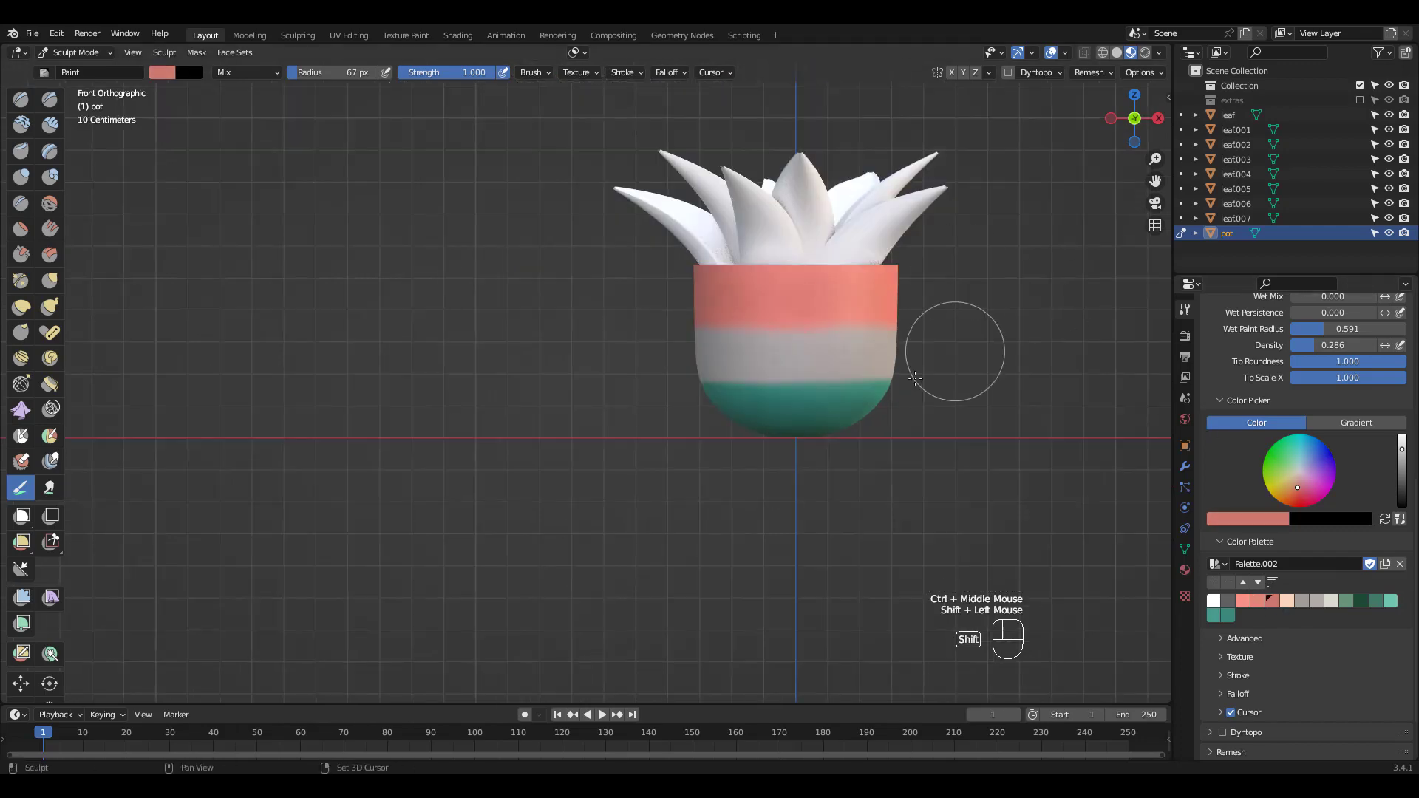
pyautogui.keyDown('ctrl'); pyautogui.moveTo(954, 348); pyautogui.dragTo(969, 274, button='middle'); pyautogui.keyUp('ctrl')
pyautogui.keyDown('ctrl'); pyautogui.moveTo(968, 273); pyautogui.dragTo(968, 311, button='middle'); pyautogui.keyUp('ctrl')
# Set the brush radius to 5 px and retouch the edge between the salmon and middle bands in warm grey.
pyautogui.click(1302, 601)
pyautogui.click(1315, 603)
pyautogui.click(1303, 601)
pyautogui.keyDown('ctrl'); pyautogui.moveTo(689, 329); pyautogui.dragTo(684, 308, button='middle'); pyautogui.keyUp('ctrl')
pyautogui.press('f')
pyautogui.click(592, 355)
pyautogui.moveTo(668, 348); pyautogui.dragTo(611, 348)
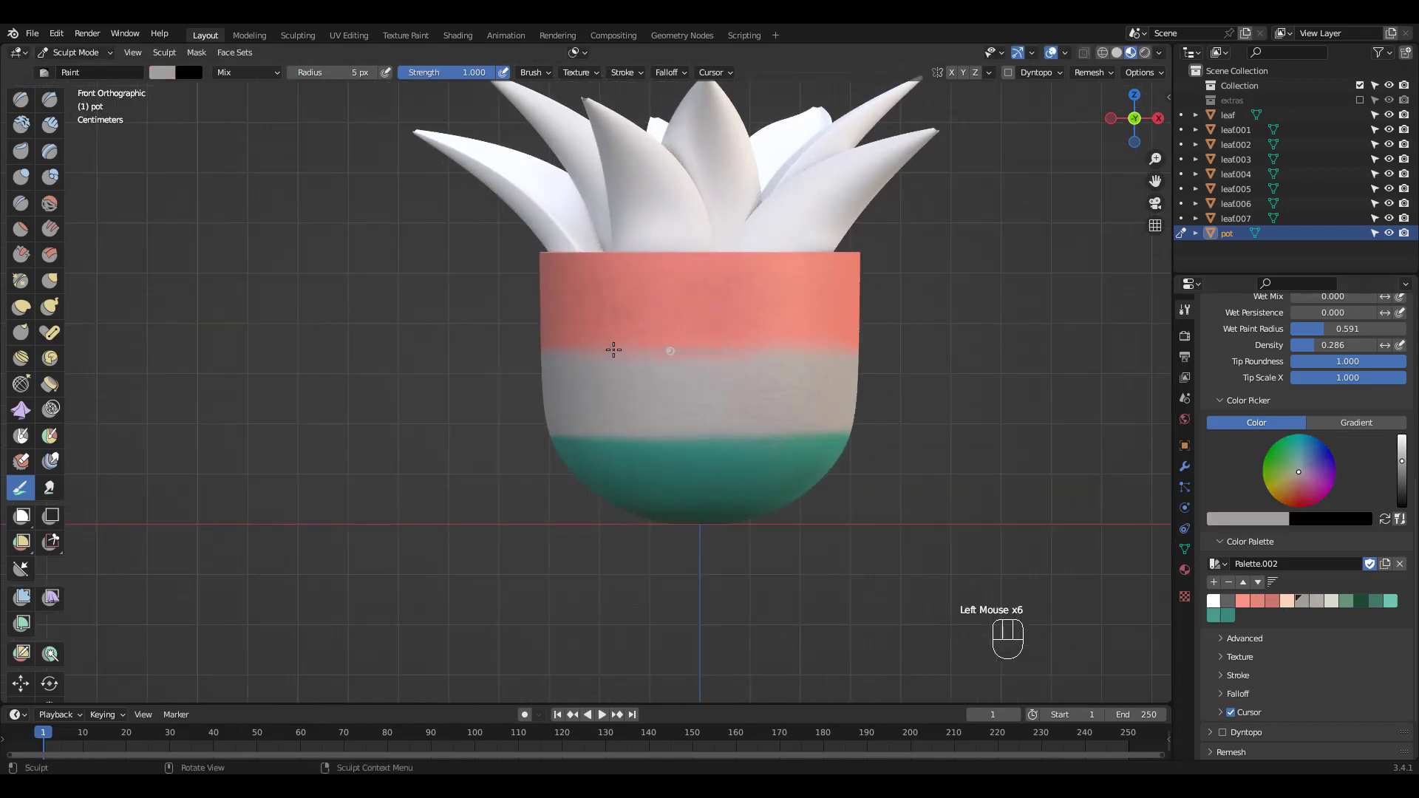
# Set the brush density to 1.000 and retouch the grey band's lower edge along the teal base.
pyautogui.scroll(3, 1333, 435)
pyautogui.moveTo(1324, 435); pyautogui.dragTo(1388, 435)
pyautogui.click(716, 254)
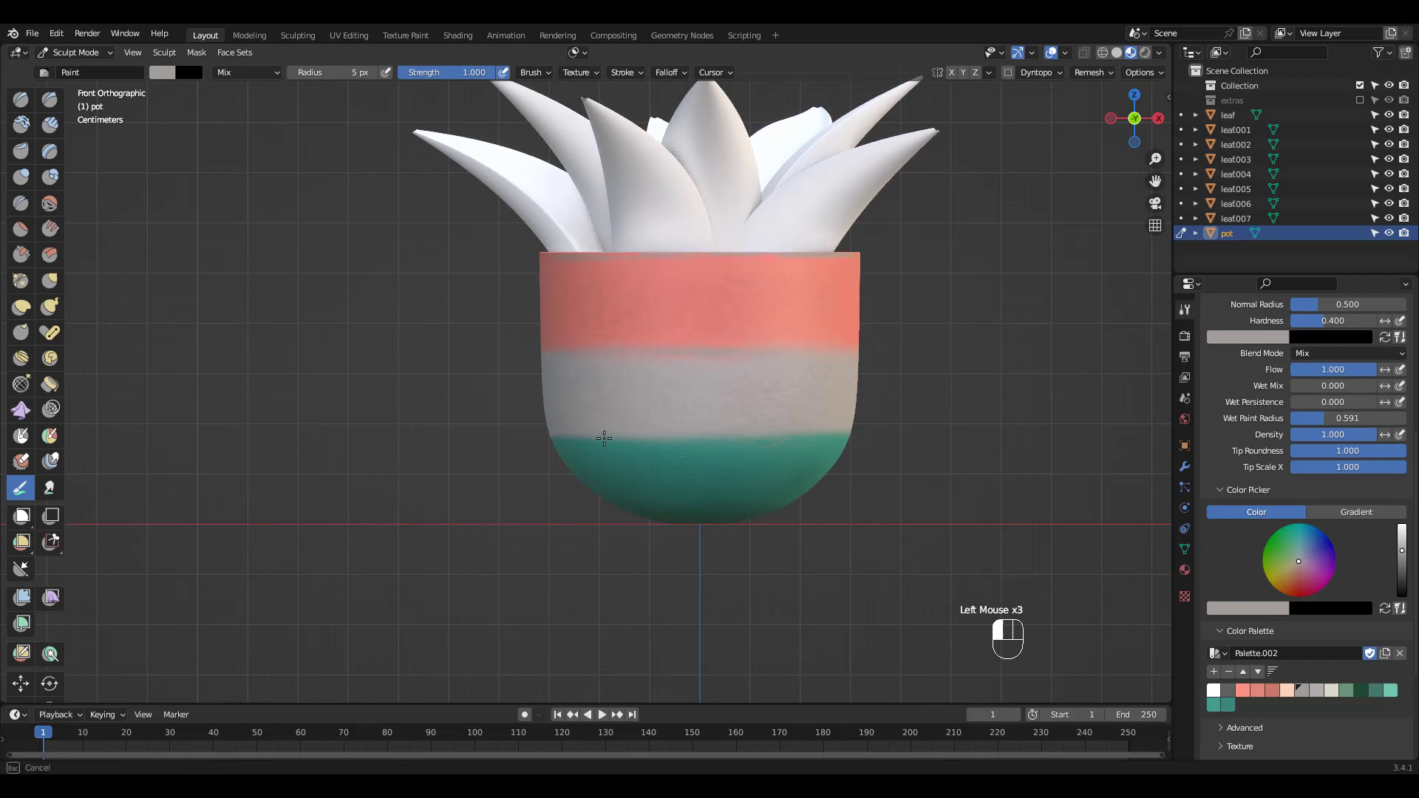
pyautogui.moveTo(604, 438)
pyautogui.mouseDown()
pyautogui.moveTo(812, 442)
pyautogui.moveTo(776, 441)
pyautogui.mouseUp()
# Set the brush radius to 40 px, then switch sculpting to leaf.005 and isolate it in local view.
pyautogui.press('f')
pyautogui.click(770, 358)
pyautogui.keyDown('ctrl'); pyautogui.moveTo(830, 264); pyautogui.dragTo(850, 355, button='middle'); pyautogui.keyUp('ctrl')
pyautogui.keyDown('shift'); pyautogui.moveTo(850, 355); pyautogui.dragTo(852, 377, button='middle'); pyautogui.keyUp('shift')
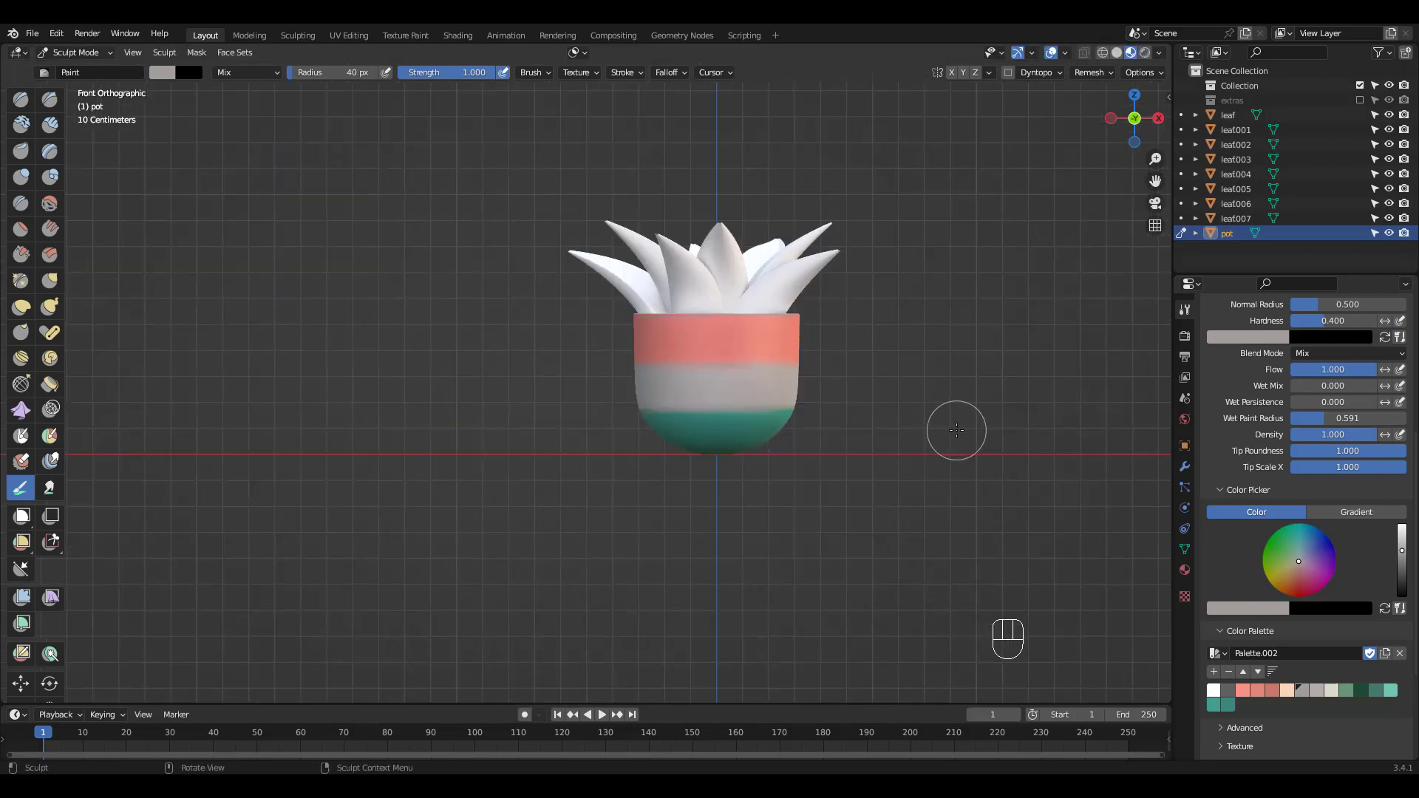
pyautogui.keyDown('ctrl'); pyautogui.click(834, 278); pyautogui.keyUp('ctrl')
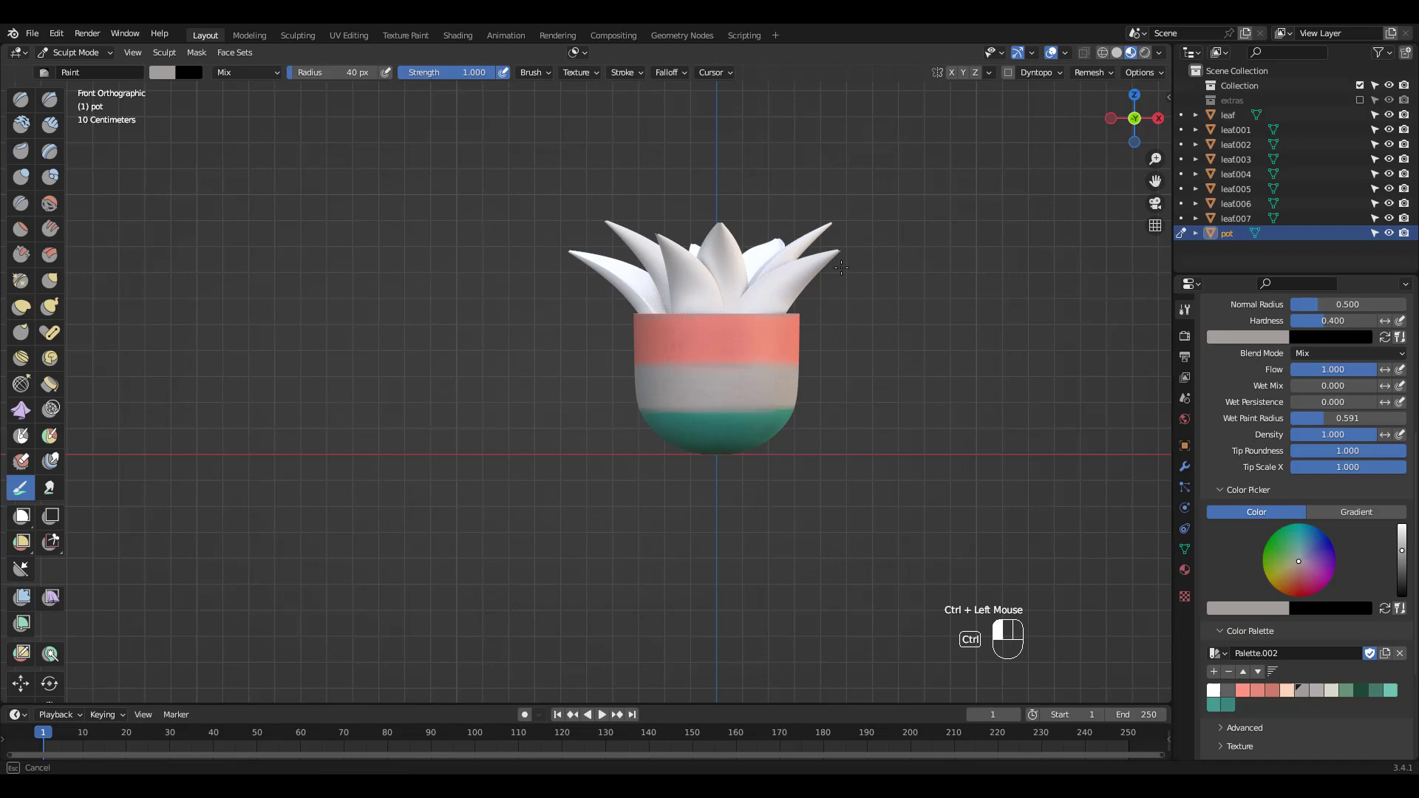
pyautogui.keyDown('ctrl'); pyautogui.moveTo(834, 278); pyautogui.dragTo(794, 284, button='middle'); pyautogui.keyUp('ctrl')
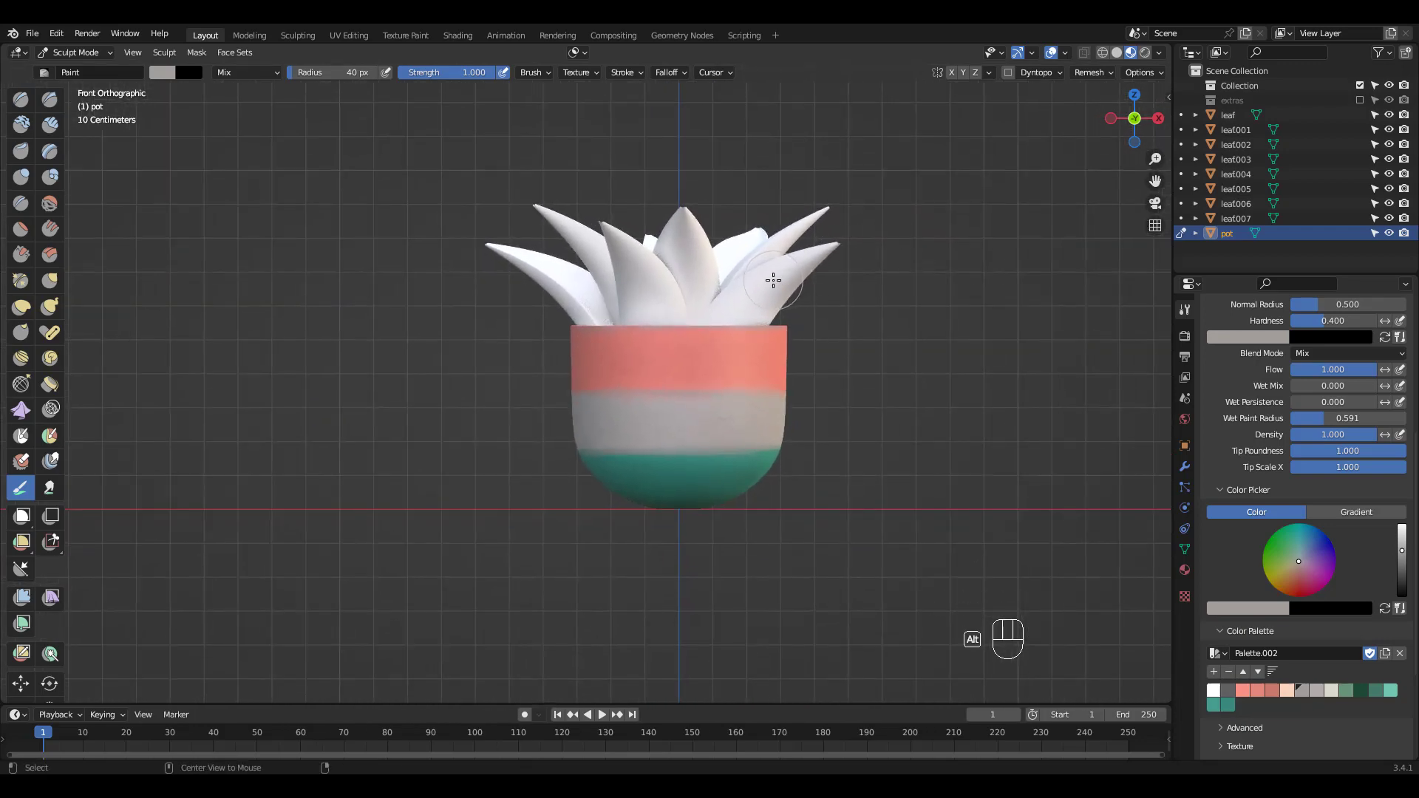
pyautogui.hotkey('alt', 'q')
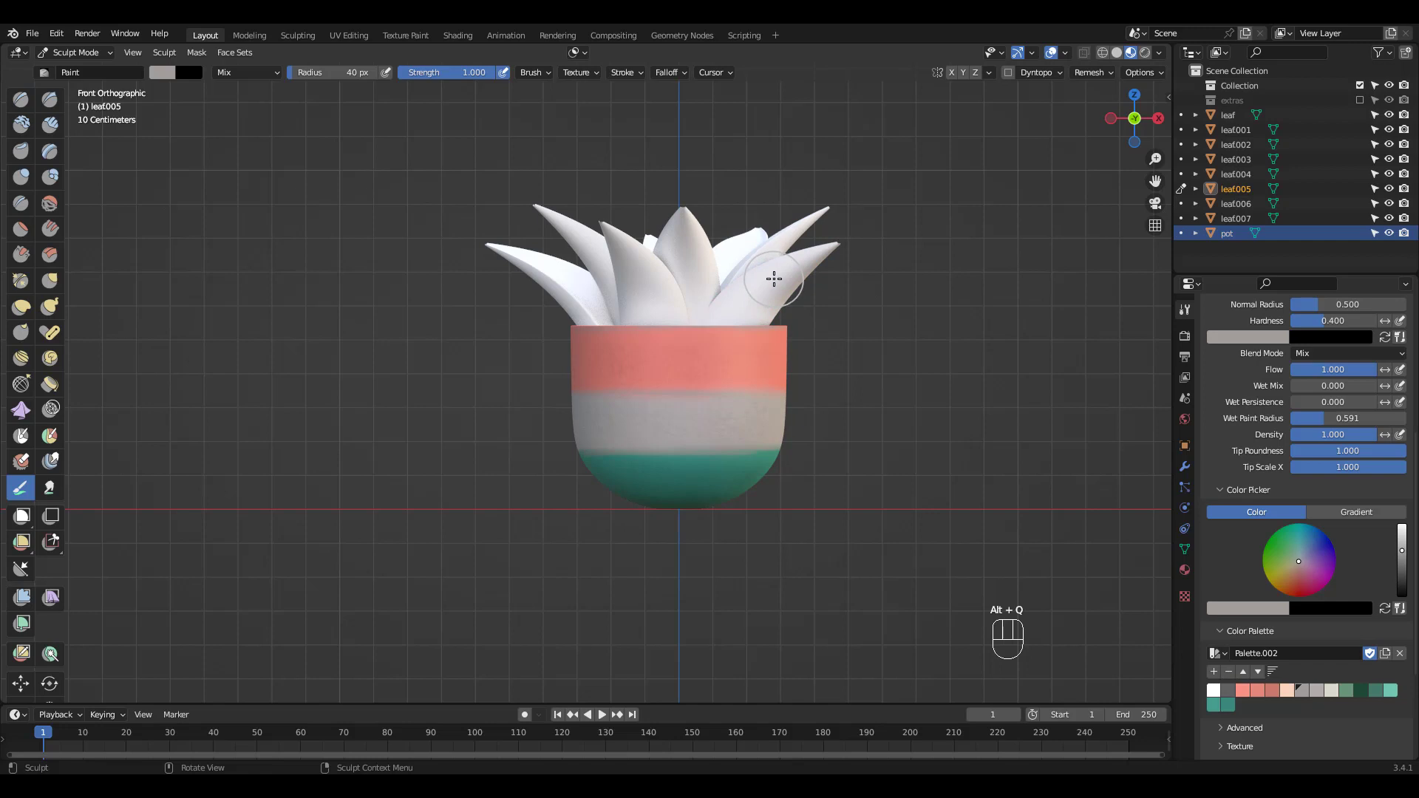
pyautogui.press('KP_Divide')
pyautogui.keyDown('ctrl'); pyautogui.moveTo(774, 281); pyautogui.dragTo(969, 548, button='middle'); pyautogui.keyUp('ctrl')
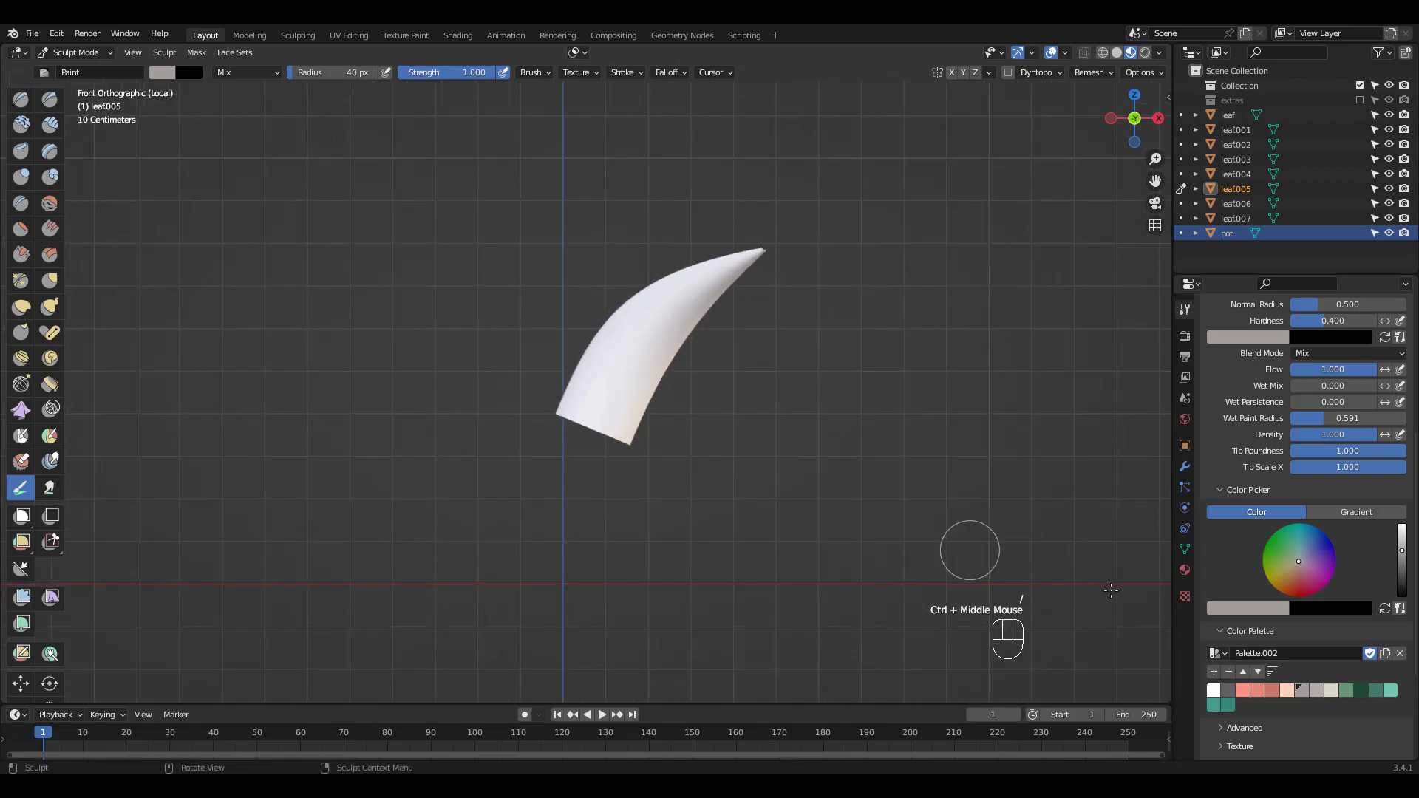
# Paint leaf.005 with the muted green palette colour and exit local view.
pyautogui.click(1346, 691)
pyautogui.moveTo(723, 390)
pyautogui.mouseDown(button='middle')
pyautogui.moveTo(722, 326)
pyautogui.moveTo(660, 304)
pyautogui.moveTo(644, 276)
pyautogui.mouseUp(button='middle')
pyautogui.click(676, 335)
pyautogui.click(640, 307)
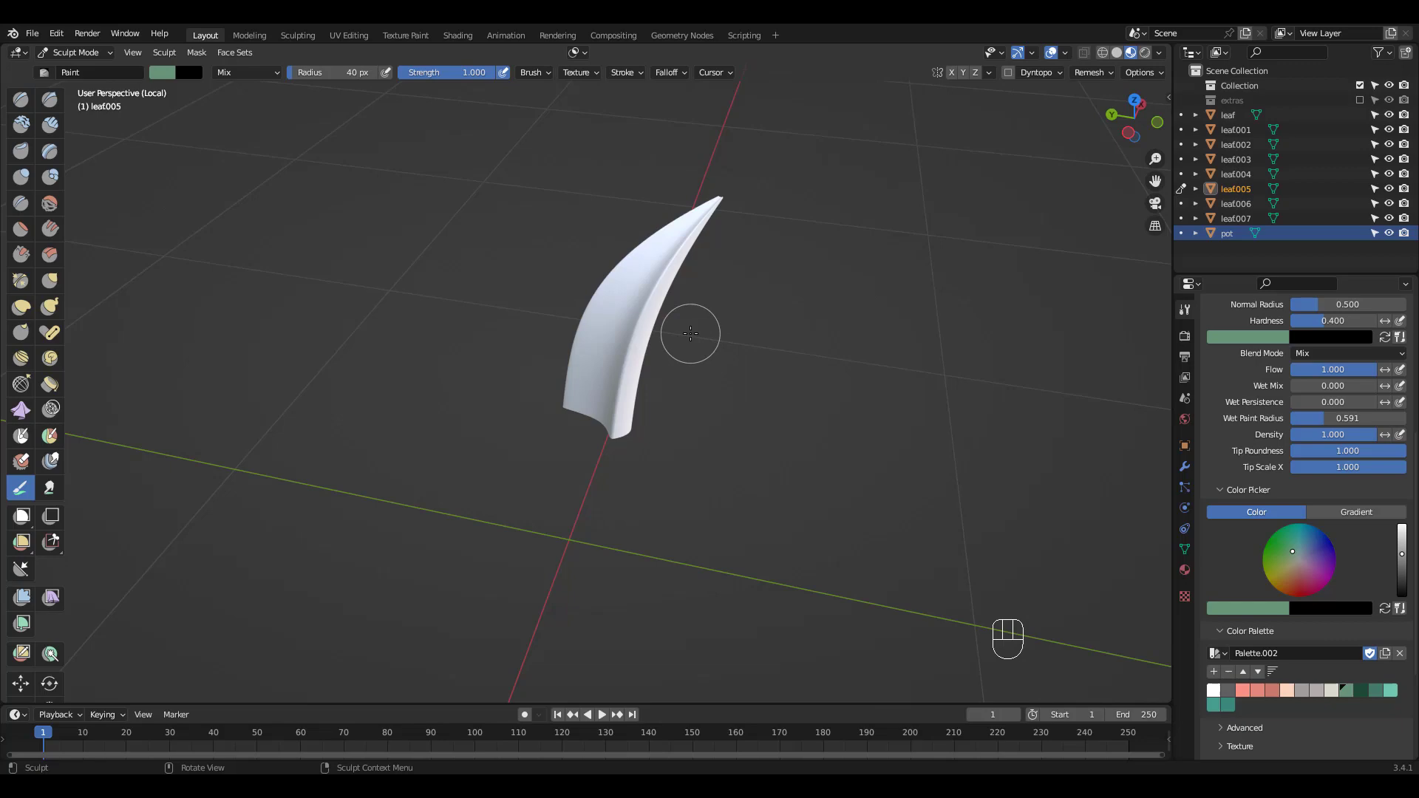
pyautogui.press('/')
pyautogui.keyDown('ctrl'); pyautogui.moveTo(716, 304); pyautogui.dragTo(690, 412, button='middle'); pyautogui.keyUp('ctrl')
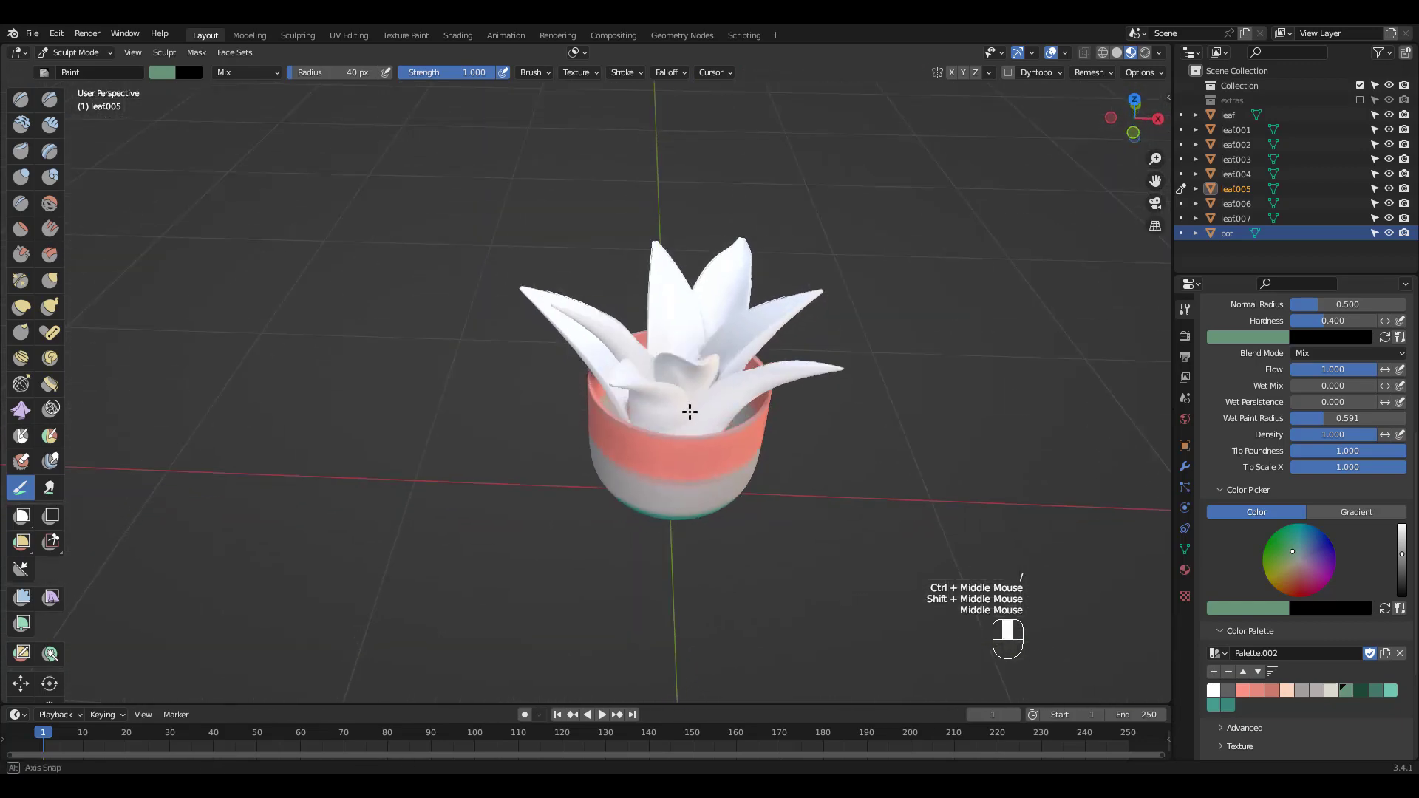
# In Object Mode, select all the leaves with the pot active and link the pot's material to them.
pyautogui.hotkey('ctrl', 'Tab')
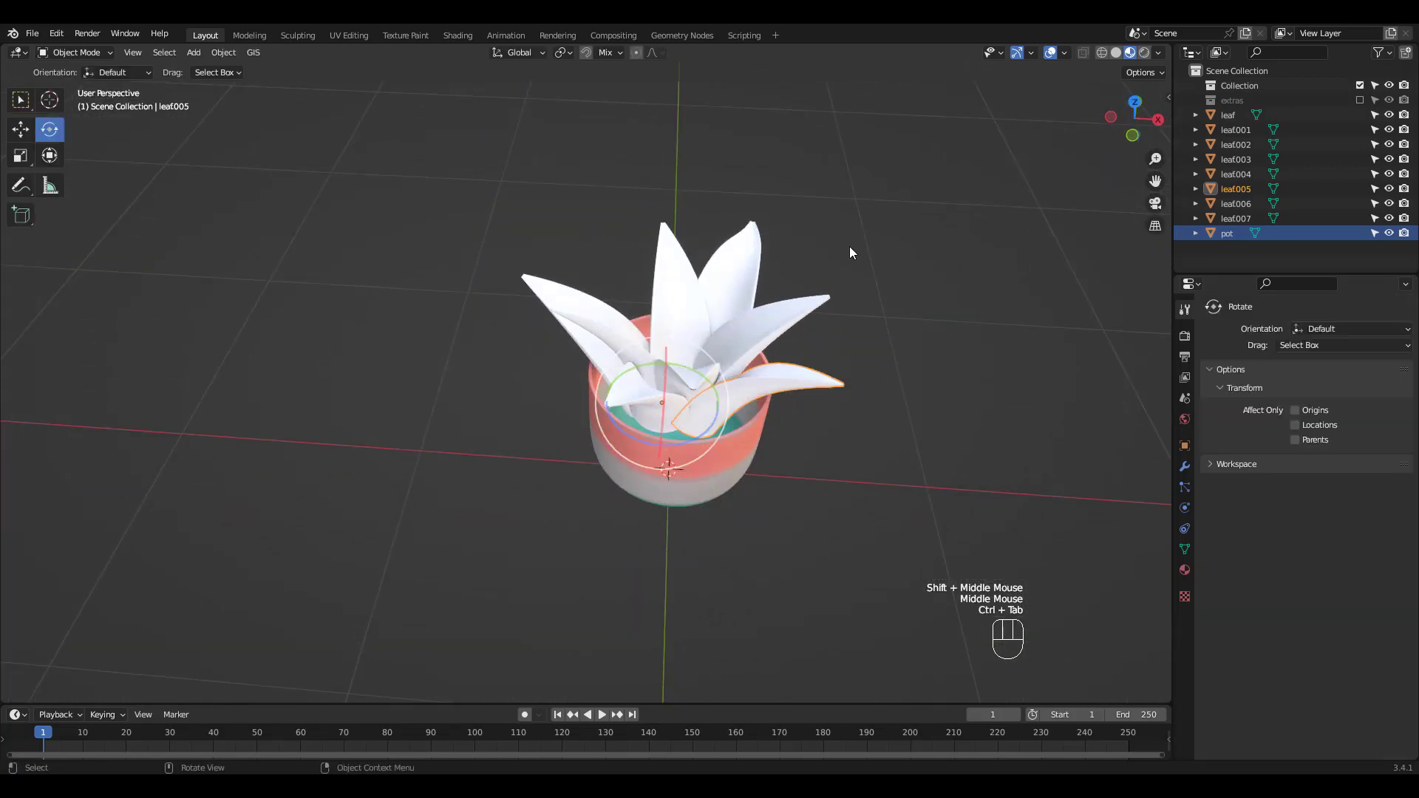
pyautogui.click(850, 249)
pyautogui.moveTo(801, 264); pyautogui.dragTo(766, 192, button='middle')
pyautogui.moveTo(424, 137); pyautogui.dragTo(980, 297)
pyautogui.keyDown('shift'); pyautogui.click(775, 424); pyautogui.keyUp('shift')
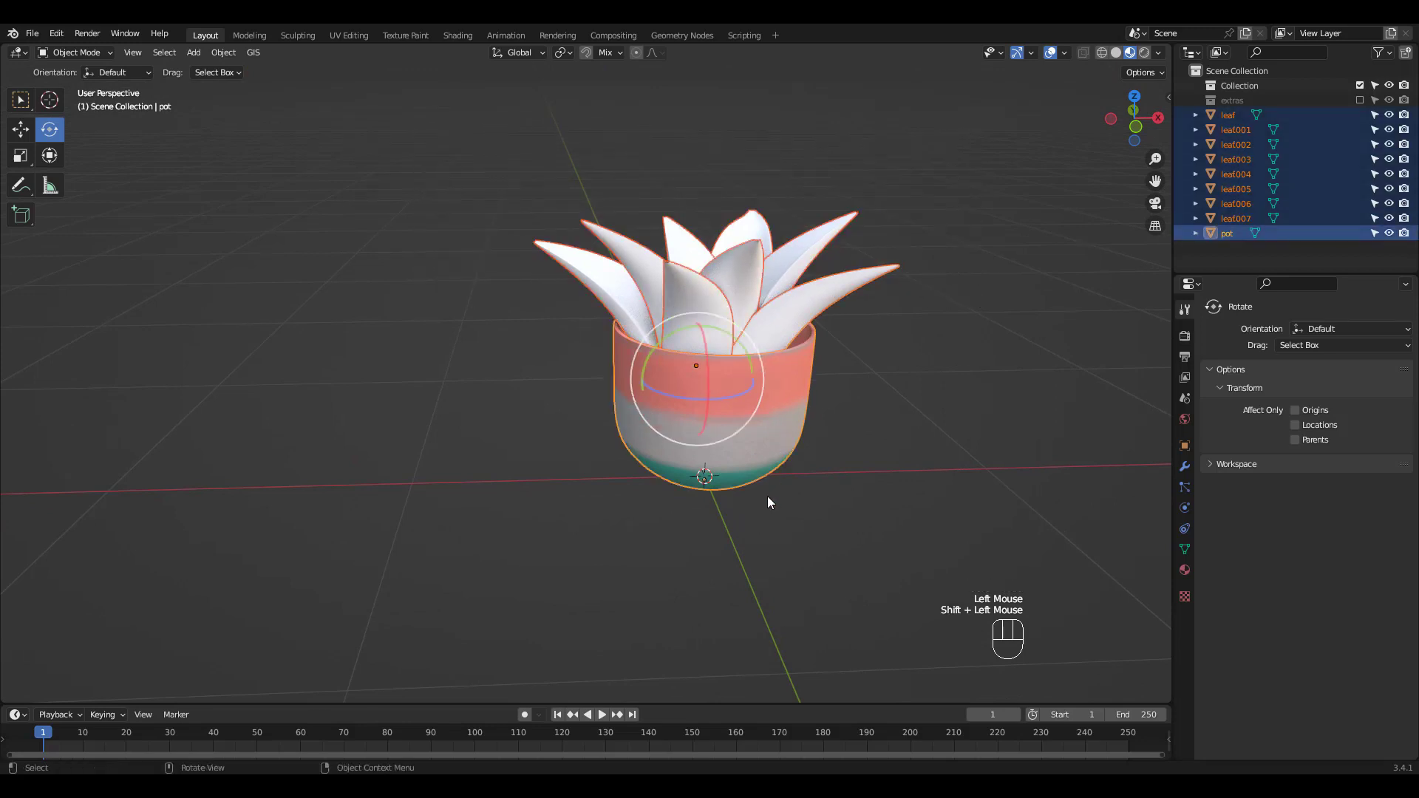
pyautogui.hotkey('ctrl', 'l')
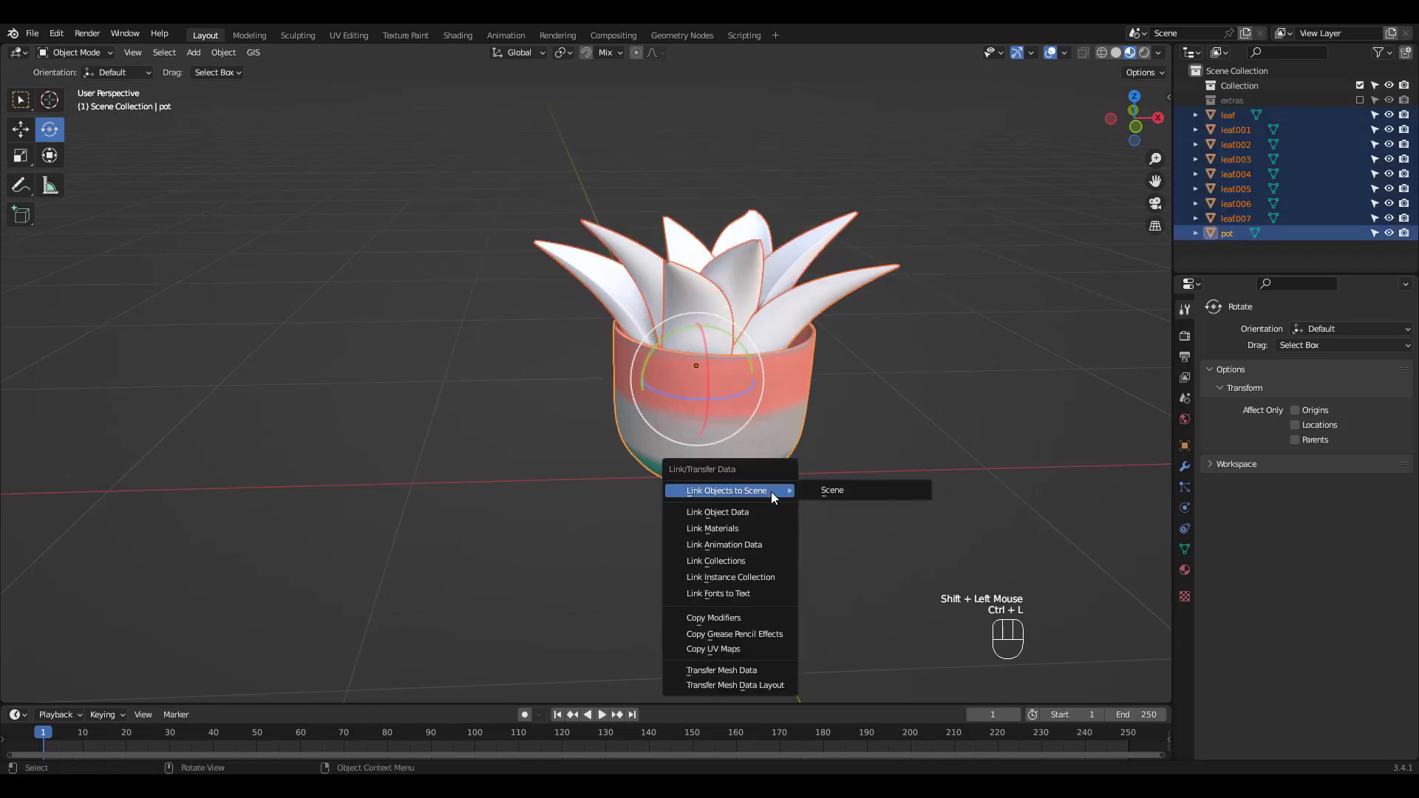
pyautogui.click(745, 527)
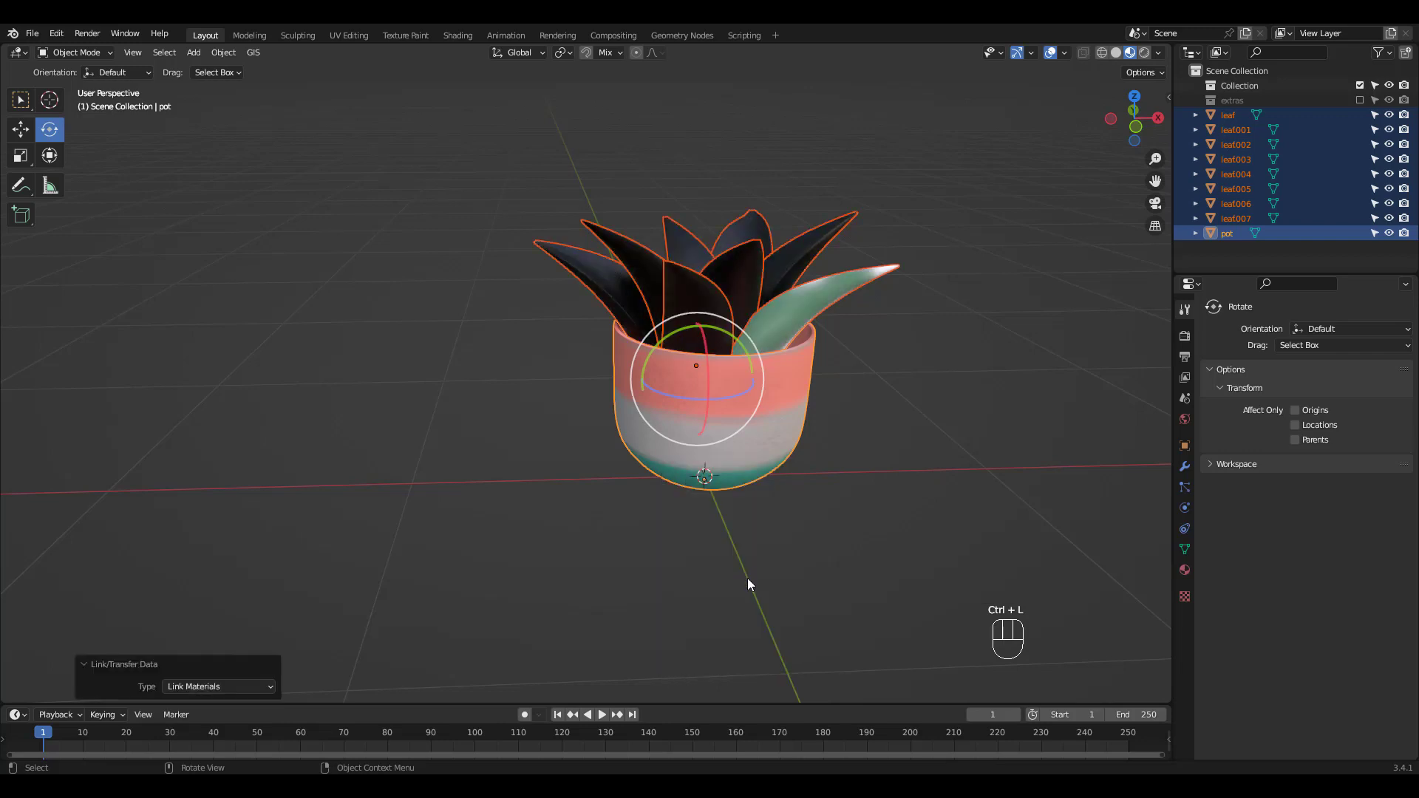
pyautogui.moveTo(845, 334); pyautogui.dragTo(825, 258, button='middle')
# Isolate leaf.005 in Sculpt Mode and cover all its sides in muted green with a 115 px brush.
pyautogui.click(816, 285)
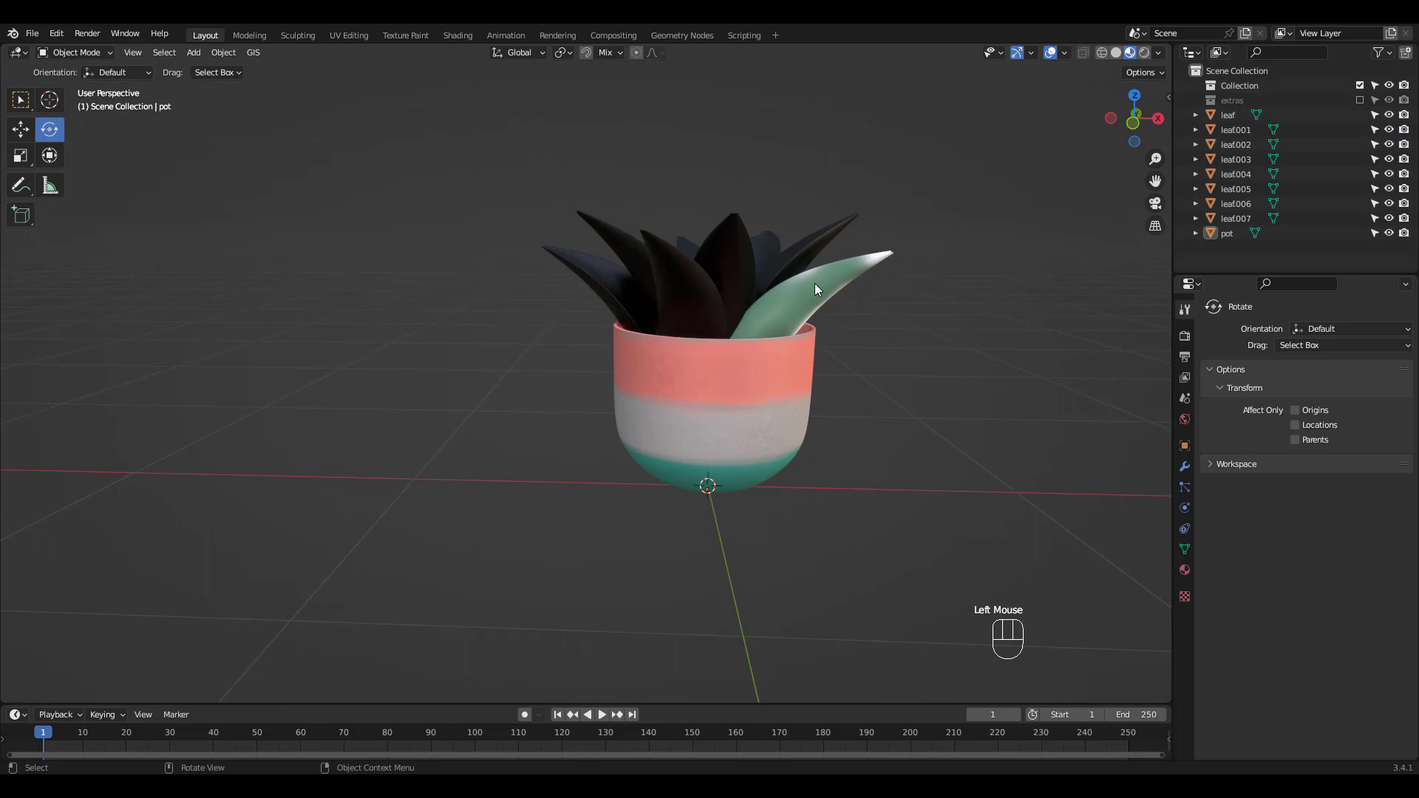
pyautogui.hotkey('ctrl', 'Tab')
pyautogui.keyDown('ctrl'); pyautogui.moveTo(821, 347); pyautogui.dragTo(839, 318, button='middle'); pyautogui.keyUp('ctrl')
pyautogui.moveTo(839, 318); pyautogui.dragTo(849, 311, button='middle')
pyautogui.press('/')
pyautogui.moveTo(577, 370); pyautogui.dragTo(544, 406)
pyautogui.moveTo(562, 414); pyautogui.dragTo(710, 399, button='middle')
pyautogui.moveTo(688, 295); pyautogui.dragTo(732, 392)
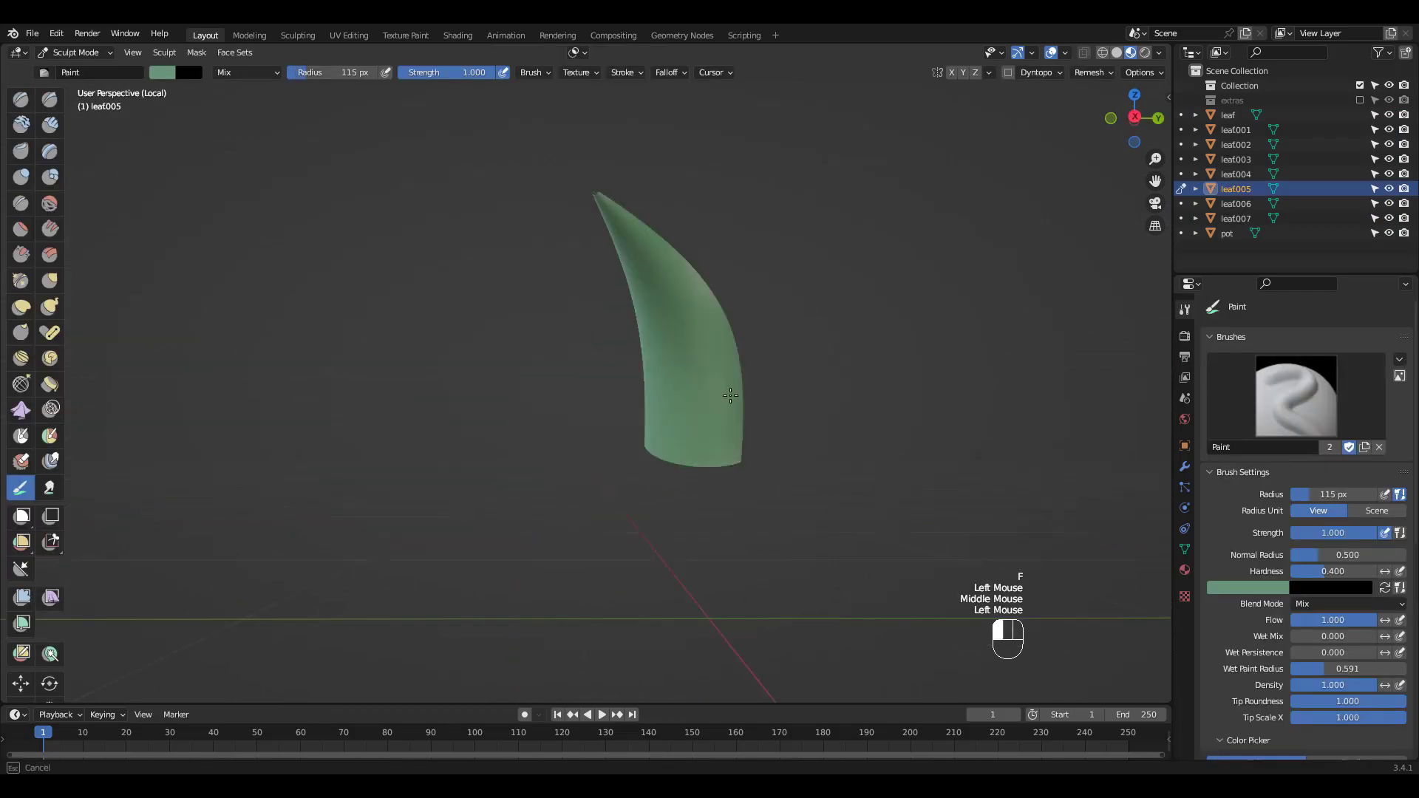
pyautogui.press('/')
# Switch to the front object named leaf, isolate it and paint all its sides in the muted teal-green palette colour.
pyautogui.hotkey('alt', 'q')
pyautogui.moveTo(640, 274); pyautogui.dragTo(703, 320, button='middle')
pyautogui.press('/')
pyautogui.scroll(-8, 1271, 473)
pyautogui.click(1376, 540)
pyautogui.click(517, 415)
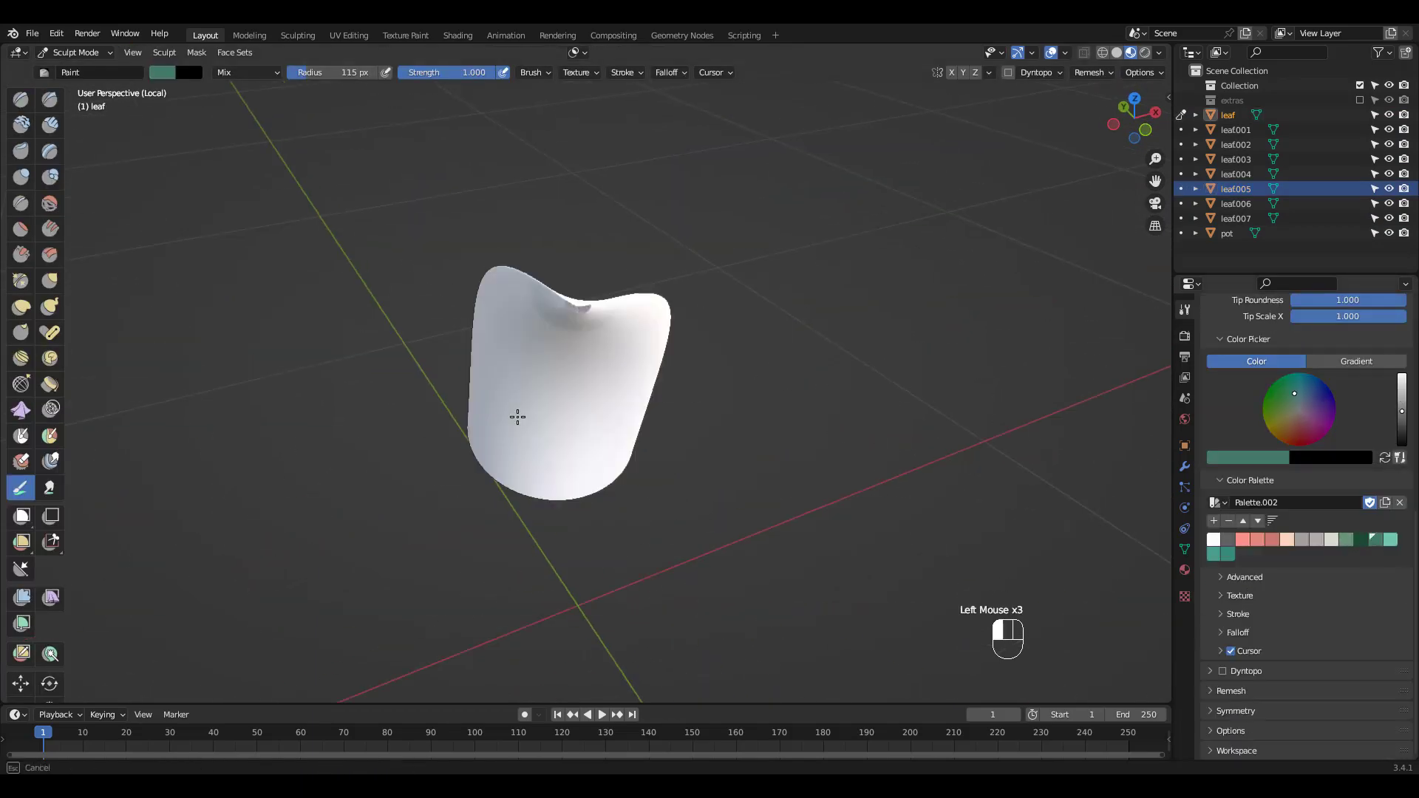
pyautogui.moveTo(547, 414); pyautogui.dragTo(666, 348, button='middle')
pyautogui.moveTo(414, 517); pyautogui.dragTo(665, 221)
pyautogui.moveTo(562, 354); pyautogui.dragTo(710, 370, button='middle')
pyautogui.moveTo(665, 443); pyautogui.dragTo(651, 296)
pyautogui.press('/')
# Switch to leaf.004, isolate it and paint both sides in the light turquoise palette colour.
pyautogui.moveTo(695, 333)
pyautogui.keyDown('ctrl'); pyautogui.mouseDown(button='middle')
pyautogui.moveTo(703, 358)
pyautogui.moveTo(659, 301)
pyautogui.mouseUp(button='middle'); pyautogui.keyUp('ctrl')
pyautogui.hotkey('alt', 'q')
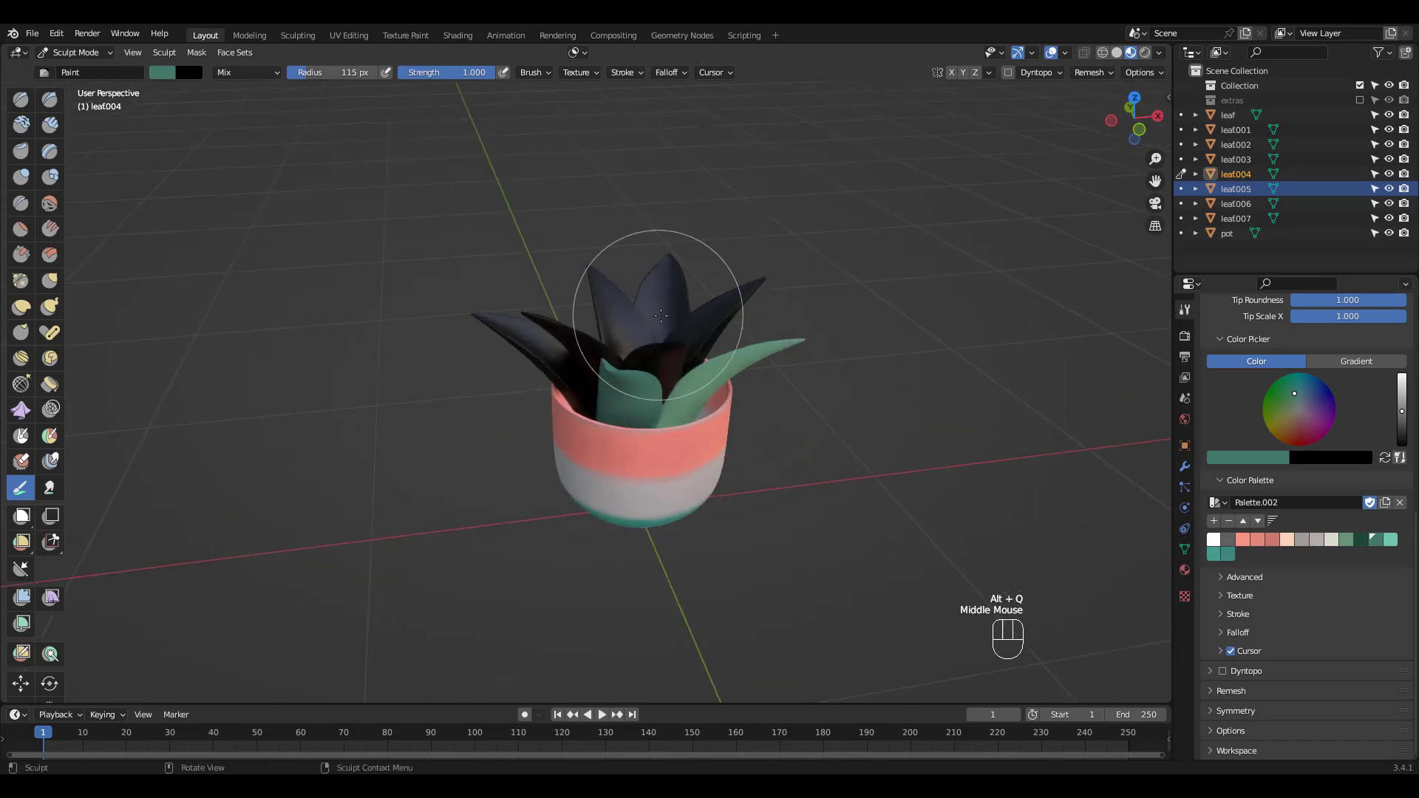
pyautogui.press('/')
pyautogui.click(1390, 540)
pyautogui.moveTo(798, 436); pyautogui.dragTo(666, 295)
pyautogui.moveTo(739, 355)
pyautogui.mouseDown(button='middle')
pyautogui.moveTo(636, 414)
pyautogui.moveTo(769, 347)
pyautogui.mouseUp(button='middle')
pyautogui.moveTo(784, 295); pyautogui.dragTo(773, 409)
pyautogui.press('/')
pyautogui.keyDown('ctrl'); pyautogui.moveTo(739, 355); pyautogui.dragTo(732, 392, button='middle'); pyautogui.keyUp('ctrl')
# Switch to leaf.003 and paint it in the first teal palette colour.
pyautogui.moveTo(710, 281)
pyautogui.mouseDown(button='middle')
pyautogui.moveTo(675, 326)
pyautogui.moveTo(735, 287)
pyautogui.moveTo(665, 298)
pyautogui.mouseUp(button='middle')
pyautogui.hotkey('alt', 'q')
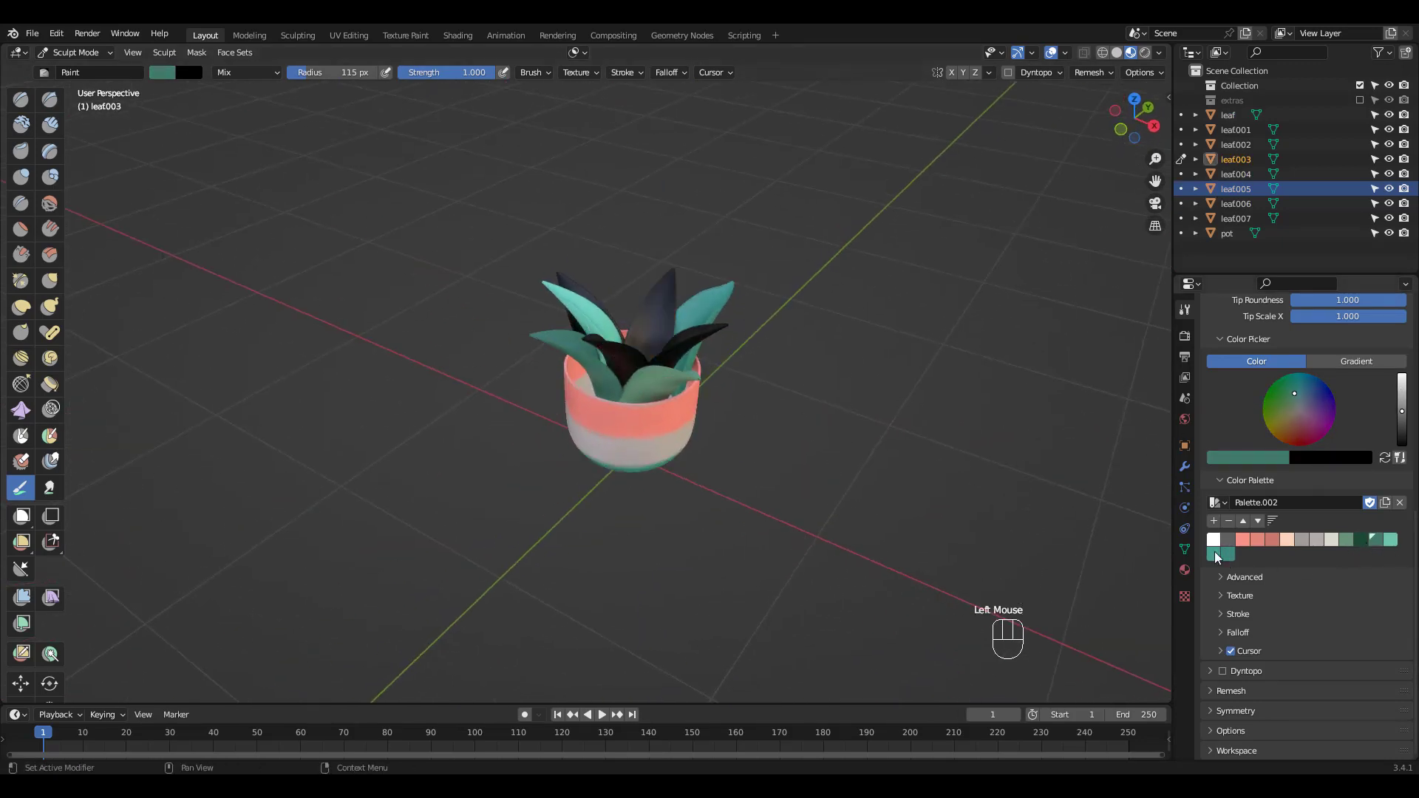
pyautogui.click(1216, 557)
pyautogui.moveTo(673, 281); pyautogui.dragTo(654, 355)
# Paint two more black leaves, finishing with leaf.007 in the dark green palette colour.
pyautogui.moveTo(709, 355); pyautogui.dragTo(747, 399, button='middle')
pyautogui.hotkey('alt', 'q')
pyautogui.click(1391, 540)
pyautogui.moveTo(778, 400); pyautogui.dragTo(621, 354)
pyautogui.click(1361, 540)
pyautogui.moveTo(739, 333)
pyautogui.mouseDown(button='middle')
pyautogui.moveTo(766, 324)
pyautogui.moveTo(688, 326)
pyautogui.mouseUp(button='middle')
pyautogui.hotkey('alt', 'q')
pyautogui.moveTo(510, 303); pyautogui.dragTo(576, 369)
pyautogui.moveTo(665, 355); pyautogui.dragTo(739, 333, button='middle')
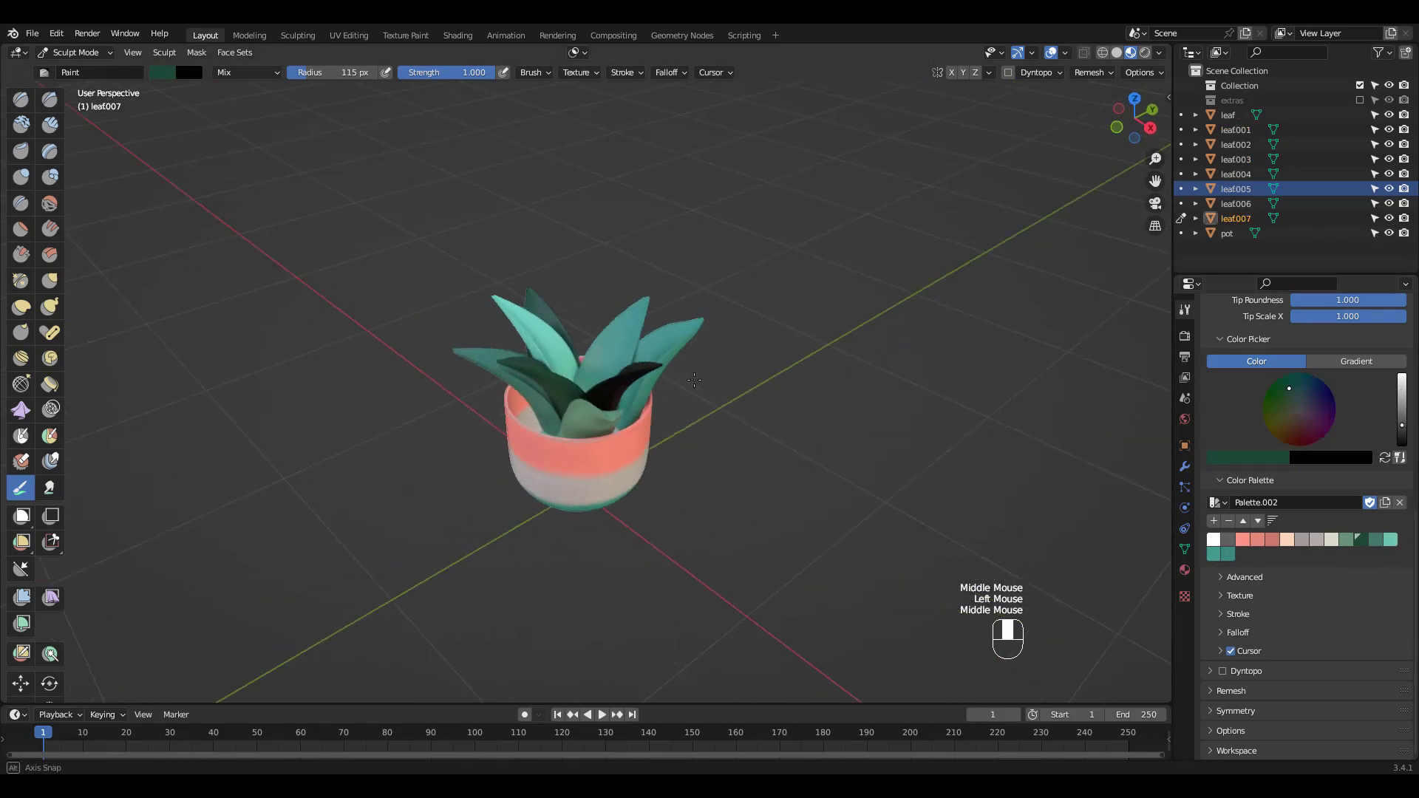
# Switch to leaf.002 and paint it in the muted teal-green palette colour.
pyautogui.hotkey('alt', 'q')
pyautogui.click(1375, 540)
pyautogui.moveTo(510, 318); pyautogui.dragTo(561, 392)
pyautogui.moveTo(636, 414)
pyautogui.mouseDown(button='middle')
pyautogui.moveTo(616, 309)
pyautogui.moveTo(595, 355)
pyautogui.mouseUp(button='middle')
pyautogui.keyDown('shift'); pyautogui.moveTo(595, 355); pyautogui.dragTo(672, 322, button='middle'); pyautogui.keyUp('shift')
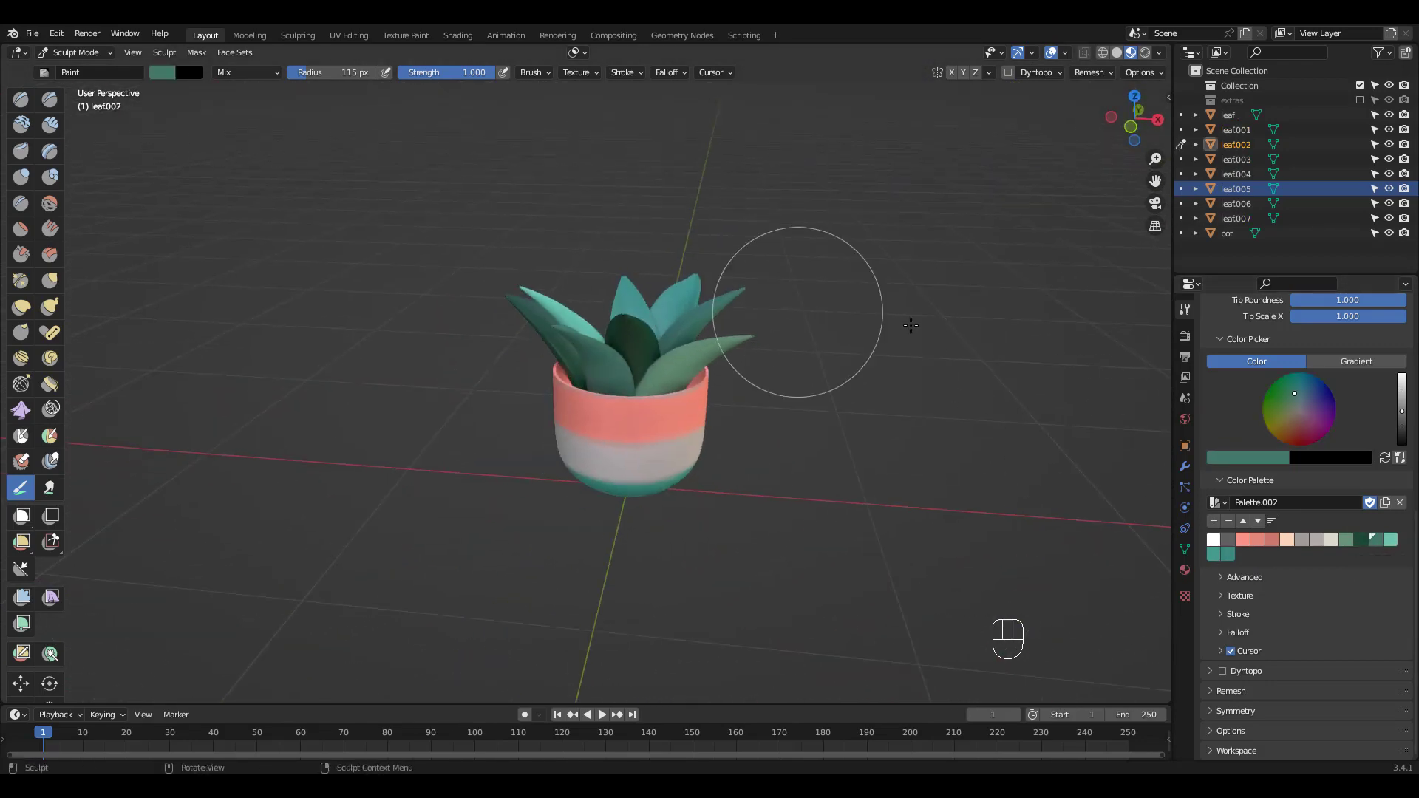
# Set the brush radius to 43 px and density to 0.454, then paint and smooth a muted teal-green accent on leaf.006.
pyautogui.press('f')
pyautogui.click(840, 384)
pyautogui.moveTo(1415, 591); pyautogui.dragTo(1415, 465)
pyautogui.moveTo(1361, 528); pyautogui.dragTo(1313, 527)
pyautogui.moveTo(669, 309); pyautogui.dragTo(683, 296)
pyautogui.keyDown('shift'); pyautogui.moveTo(684, 296); pyautogui.dragTo(677, 314); pyautogui.keyUp('shift')
pyautogui.moveTo(677, 314); pyautogui.dragTo(658, 347, button='middle')
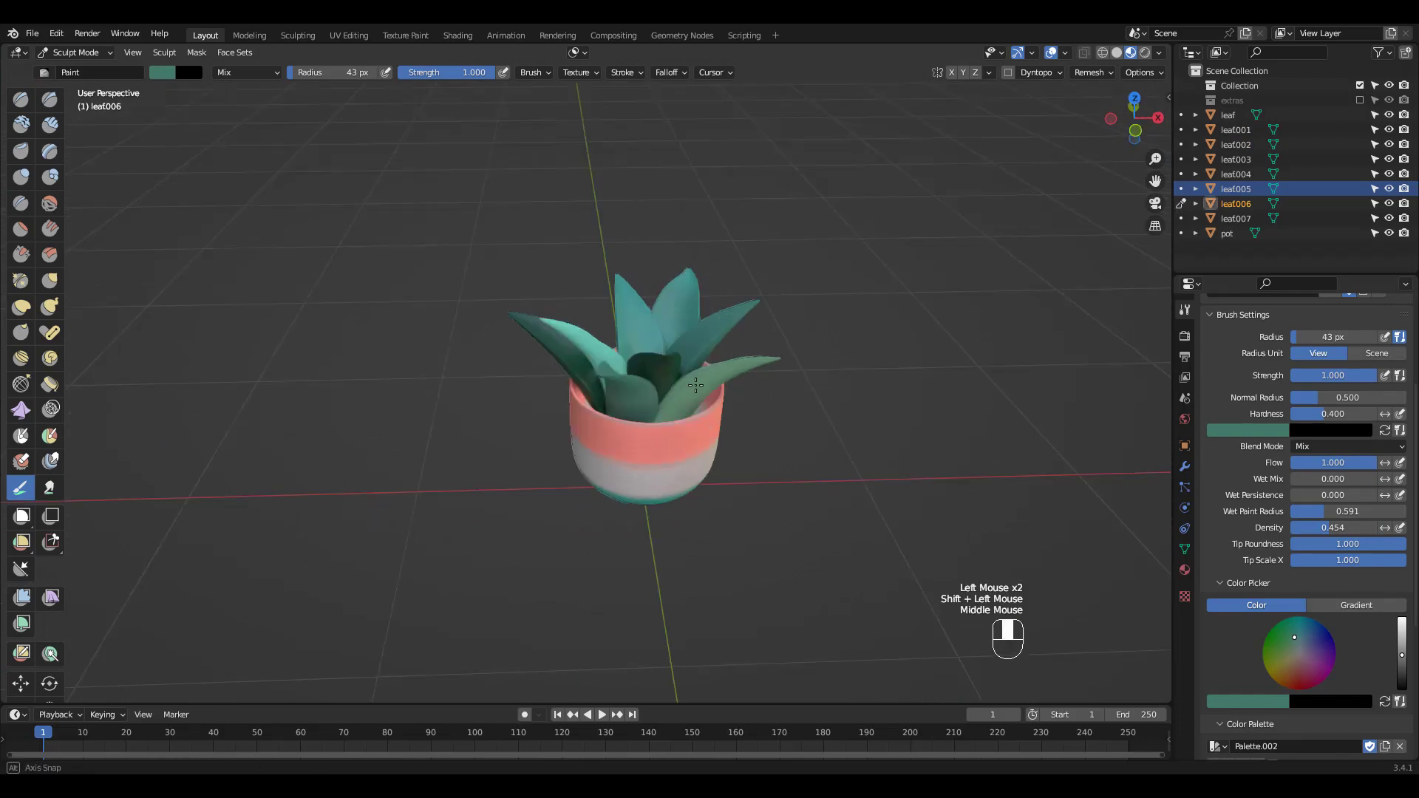
# Switch to leaf.004, reduce the brush radius to 34 px, and paint and smooth accents in the first teal palette colour.
pyautogui.hotkey('alt', 'q')
pyautogui.moveTo(584, 314); pyautogui.dragTo(596, 326)
pyautogui.press('f')
pyautogui.moveTo(596, 326); pyautogui.dragTo(617, 341, button='middle')
pyautogui.moveTo(1414, 554); pyautogui.dragTo(1414, 635)
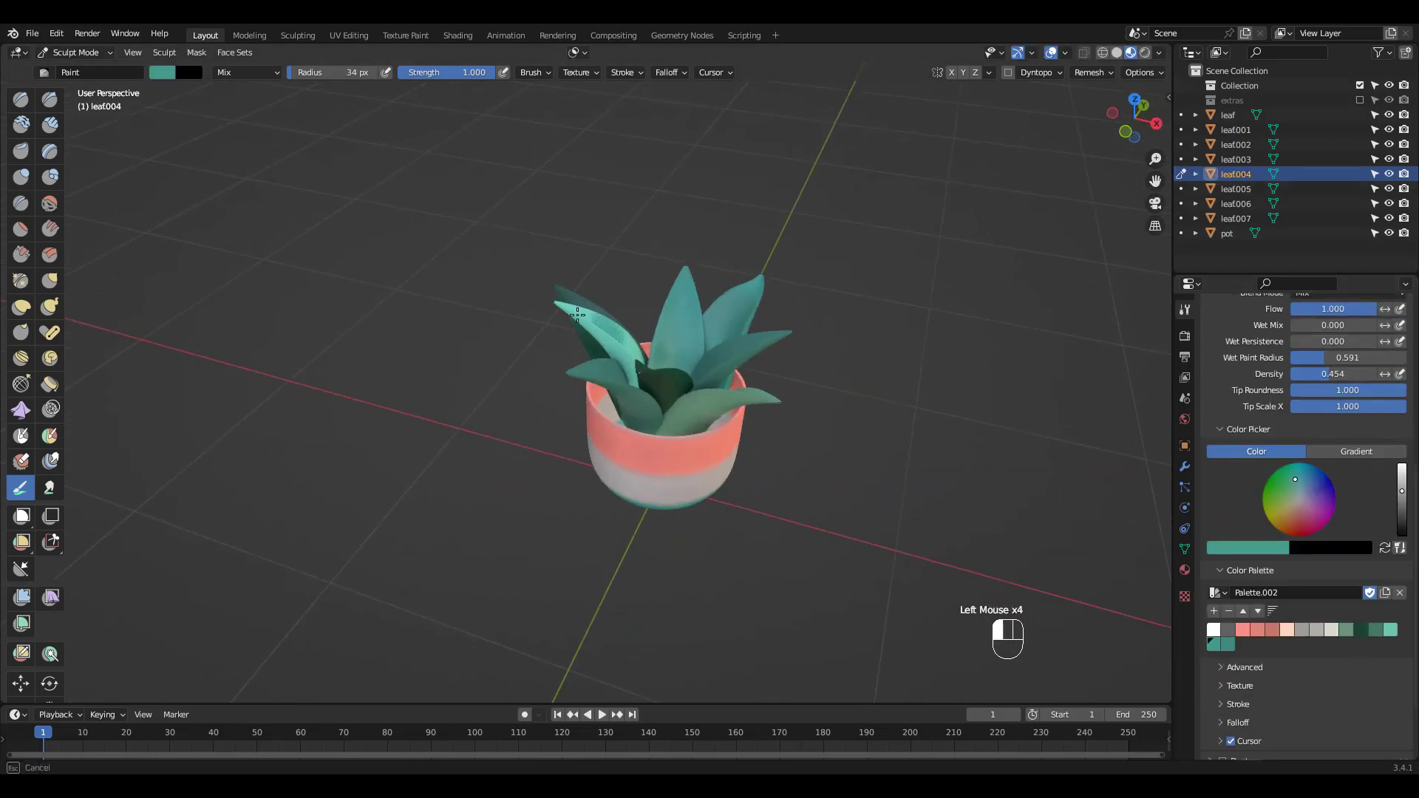
pyautogui.moveTo(578, 315); pyautogui.dragTo(603, 329)
pyautogui.moveTo(602, 329); pyautogui.dragTo(636, 344, button='middle')
pyautogui.moveTo(608, 314); pyautogui.dragTo(618, 340)
pyautogui.keyDown('shift'); pyautogui.moveTo(617, 340); pyautogui.dragTo(610, 321); pyautogui.keyUp('shift')
pyautogui.moveTo(610, 321)
pyautogui.mouseDown(button='middle')
pyautogui.moveTo(591, 273)
pyautogui.moveTo(665, 318)
pyautogui.mouseUp(button='middle')
# Undo the last two paint strokes on the leaves.
pyautogui.hotkey('ctrl', 'z')
pyautogui.moveTo(761, 329)
pyautogui.mouseDown(button='middle')
pyautogui.moveTo(798, 325)
pyautogui.moveTo(835, 283)
pyautogui.mouseUp(button='middle')
pyautogui.hotkey('ctrl', 'z')
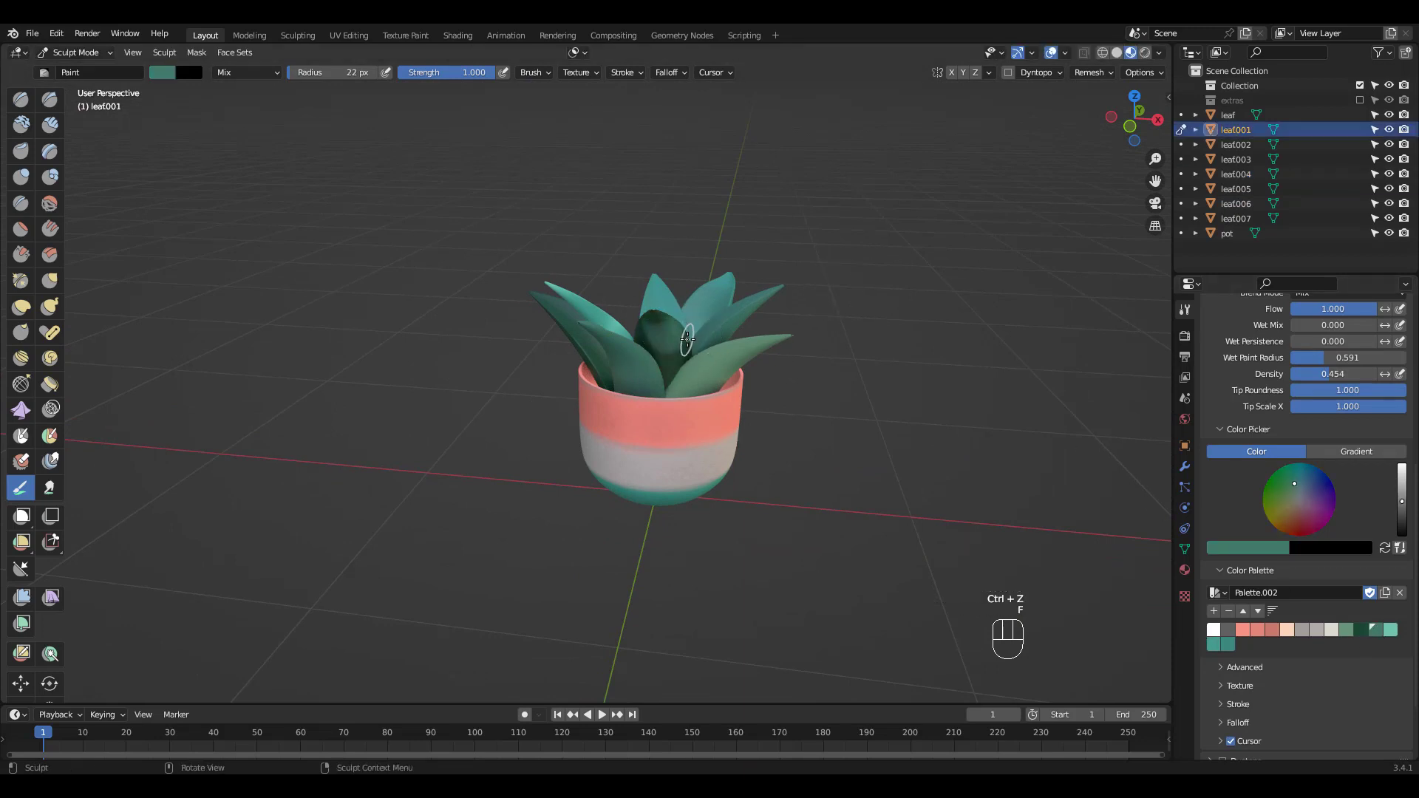